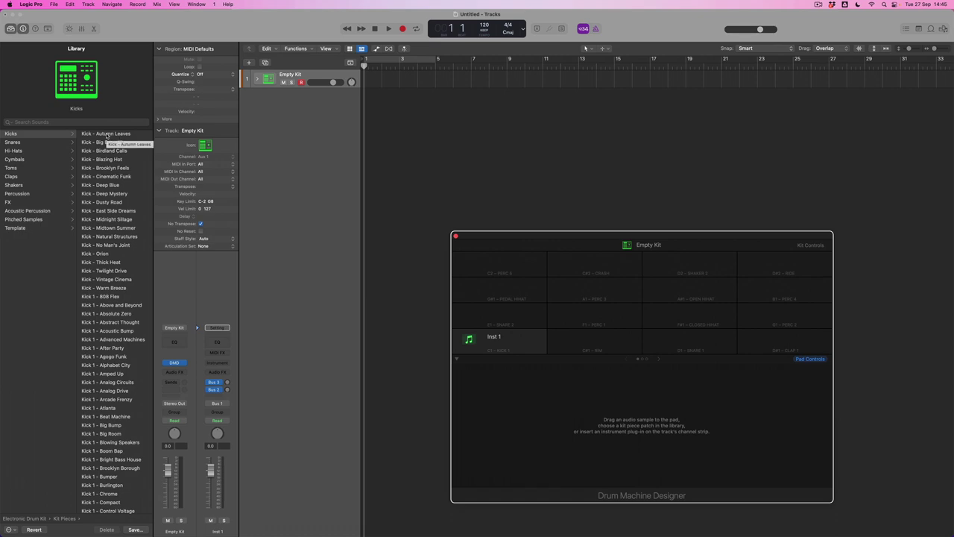
Audition several kick sounds for the first pad and load Kick - Blazing Hot
click(107, 134)
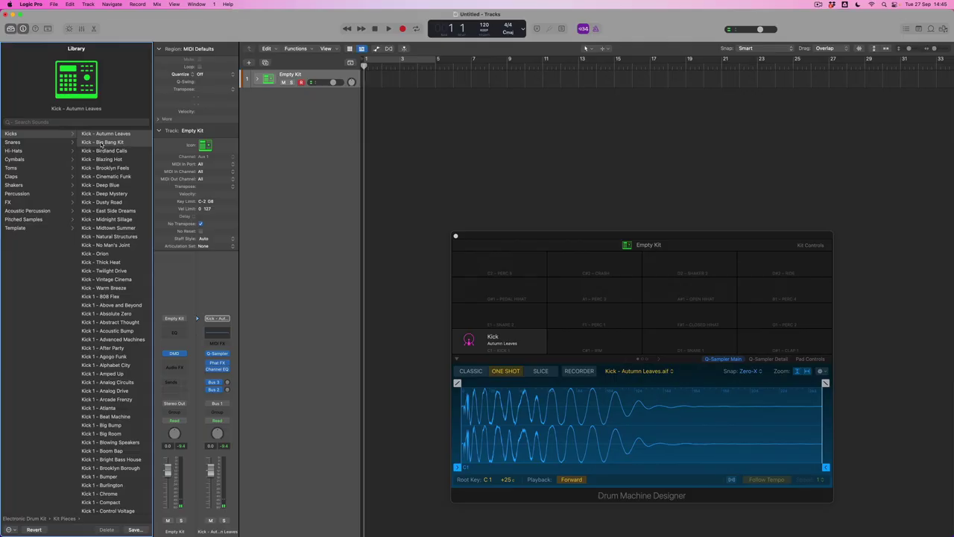
click(112, 142)
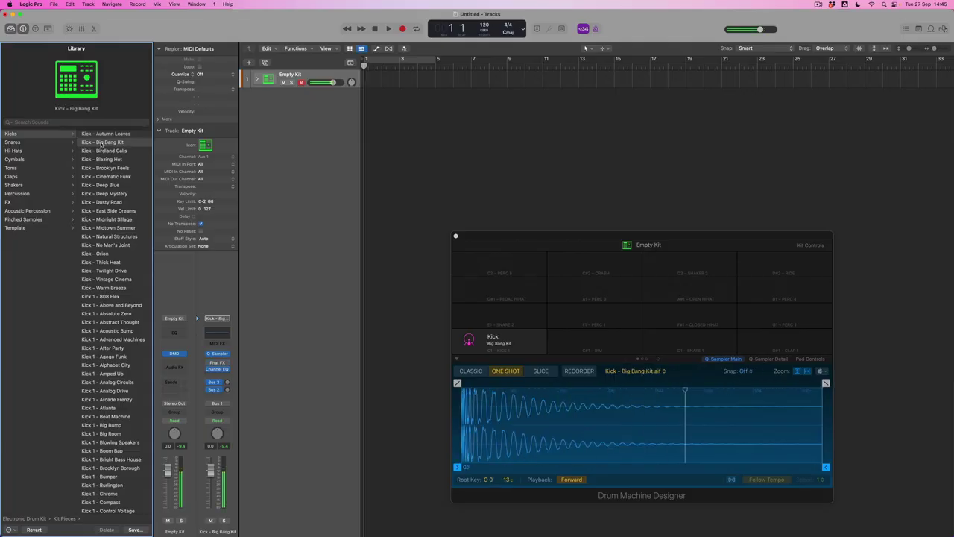
key(Down)
key(Down)
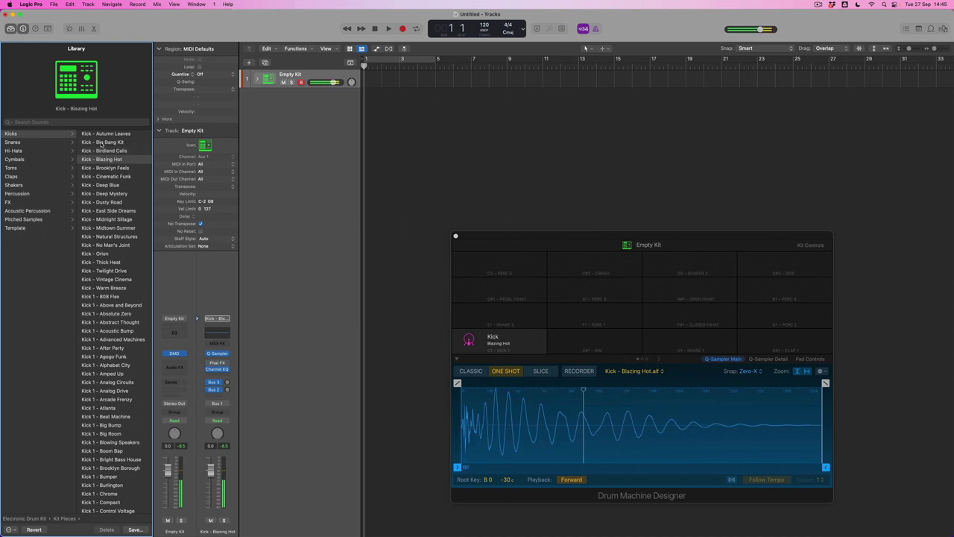
key(Down)
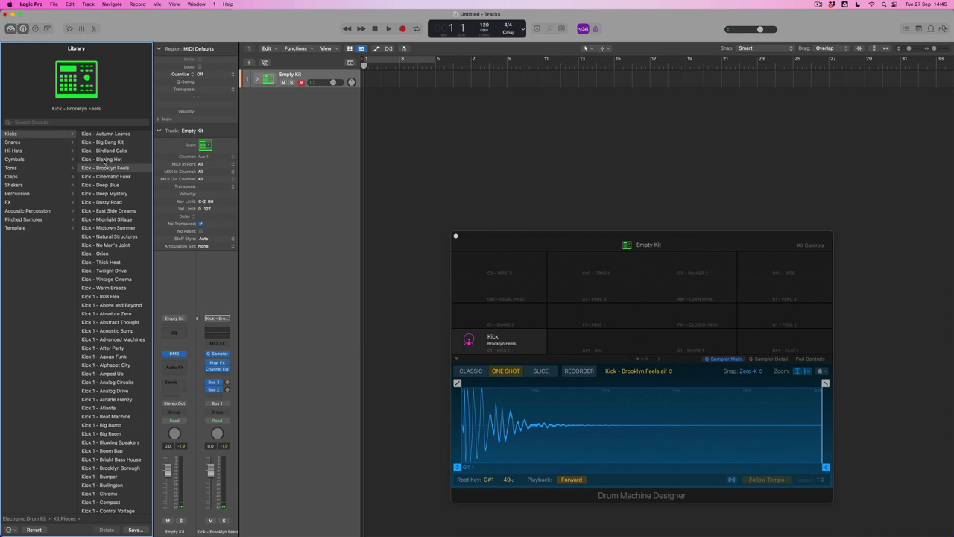
click(105, 159)
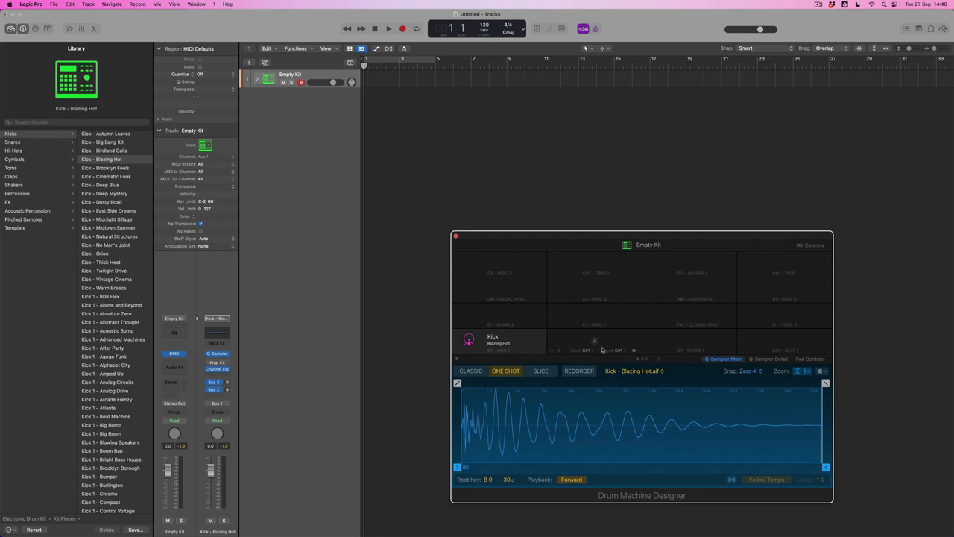
Fill the empty pad beside the kick with Snare - Birdland Calls after comparing it with Snare - Brooklyn Feels
click(595, 342)
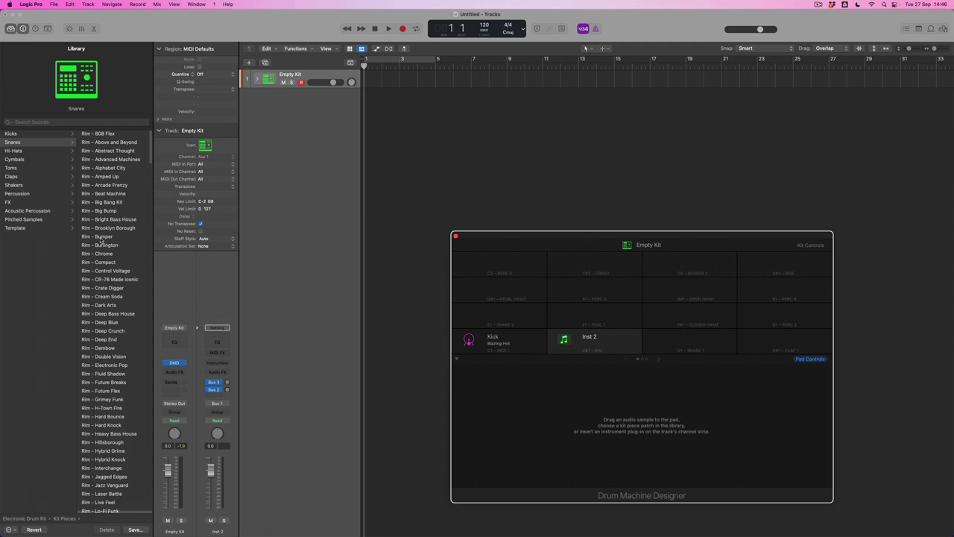
scroll(117, 322, down, 5)
scroll(117, 322, down, 10)
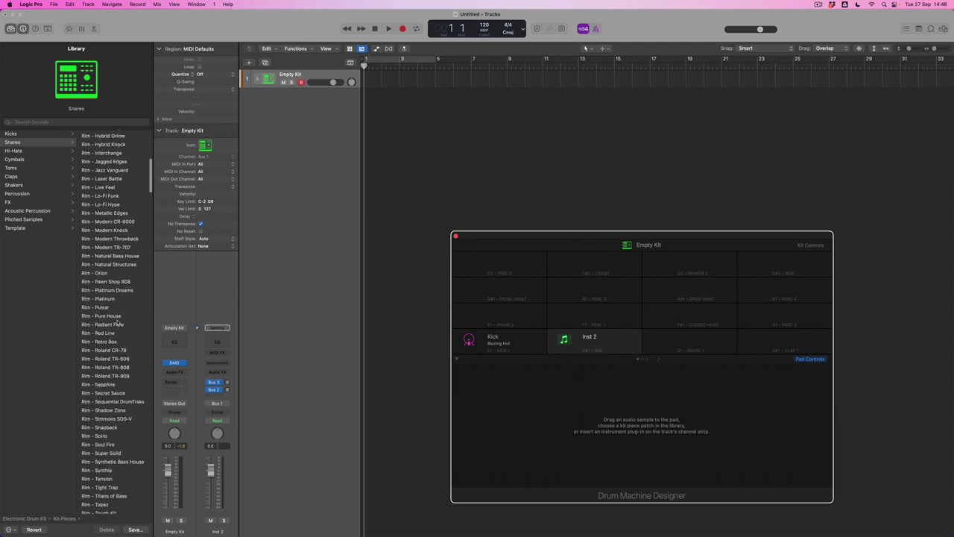
scroll(117, 322, down, 15)
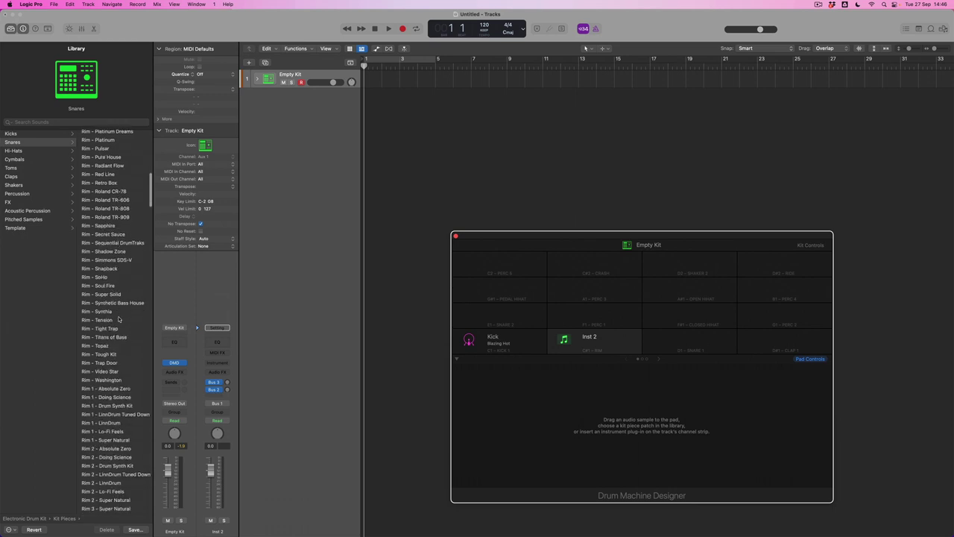
scroll(117, 322, down, 2)
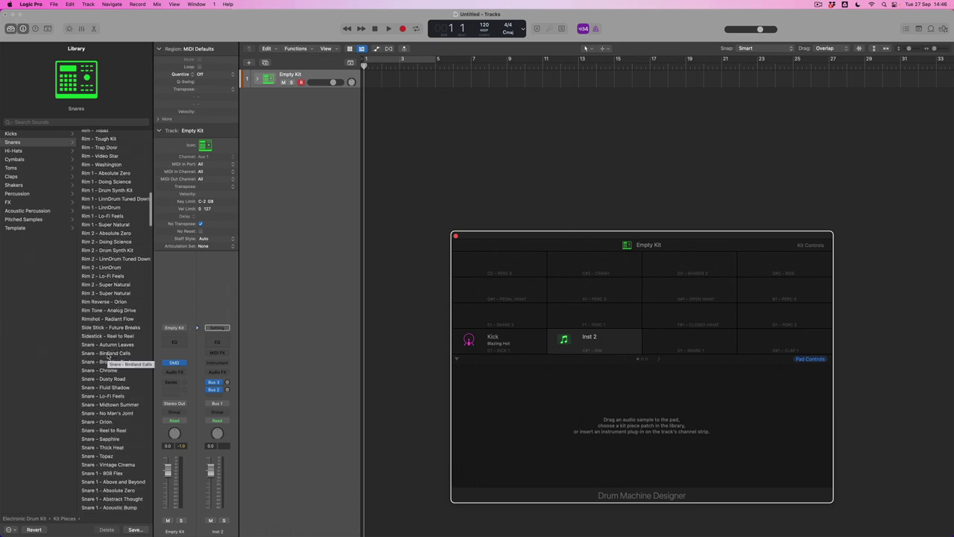
click(109, 354)
click(108, 362)
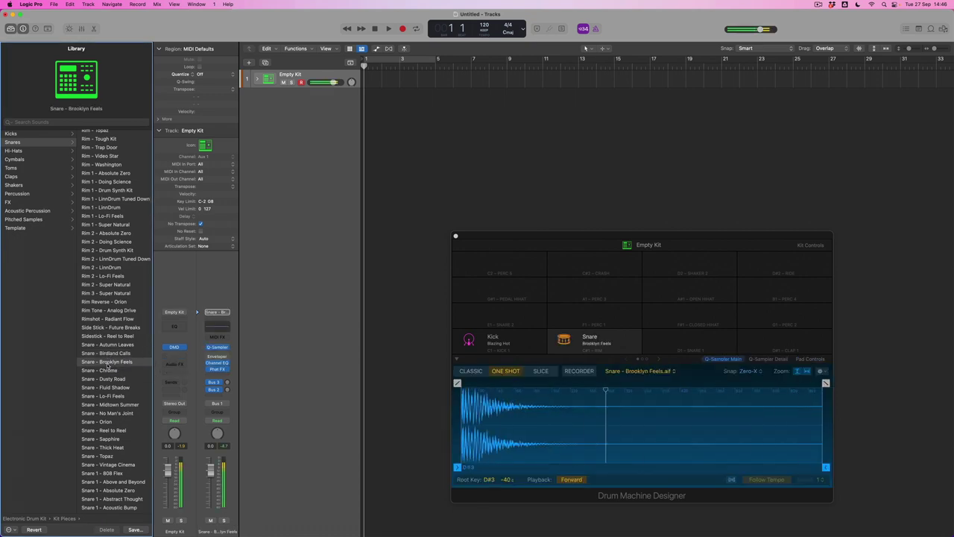
click(108, 354)
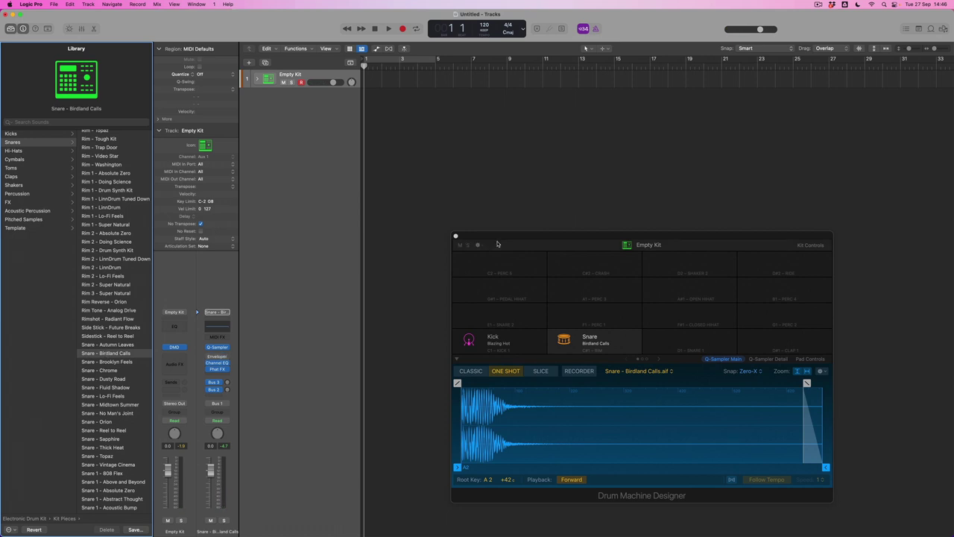
Keep the kick sample in One Shot mode, trim its end to about 0.186 s and give it a fade-out of about 0.1 s
drag(498, 237, 458, 201)
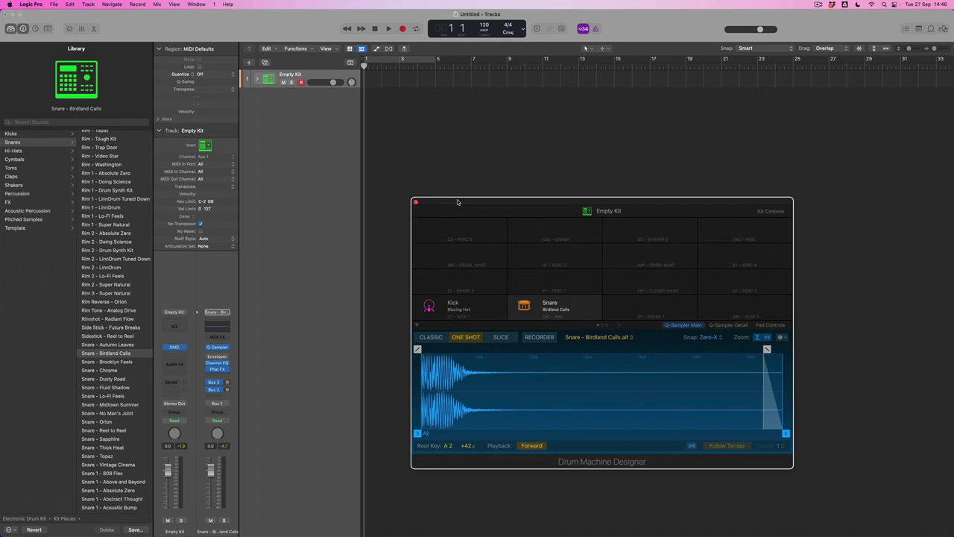
click(475, 306)
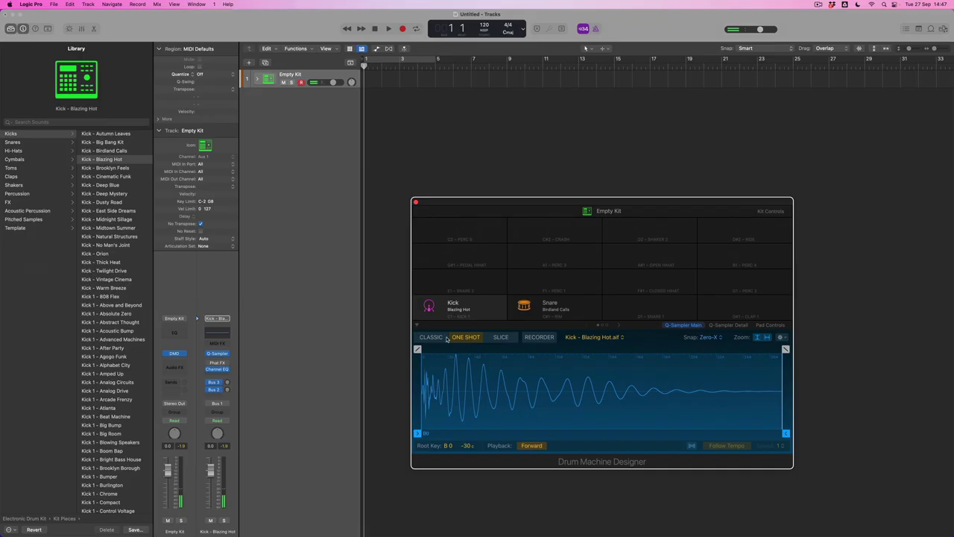
click(440, 338)
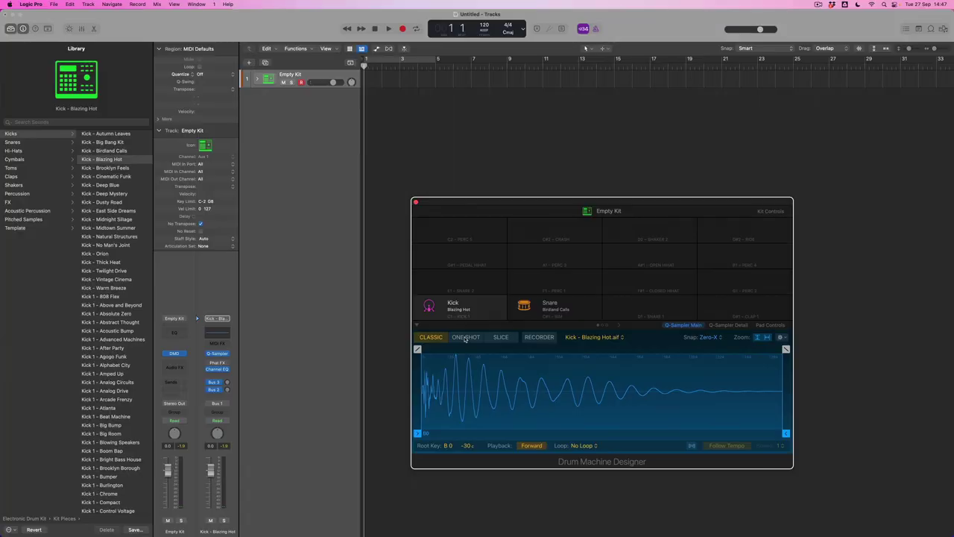
click(465, 338)
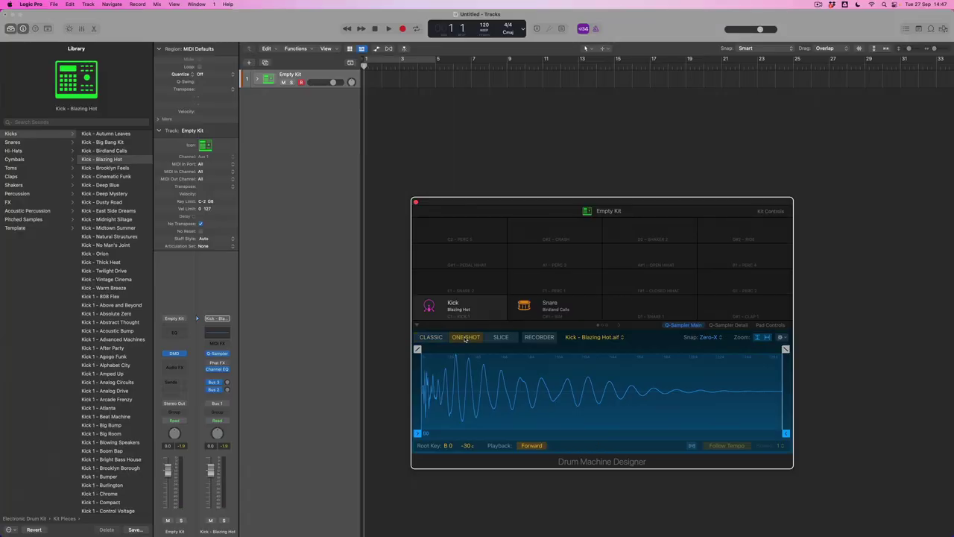
mouse_move(785, 434)
drag(784, 433, 671, 433)
drag(764, 352, 584, 349)
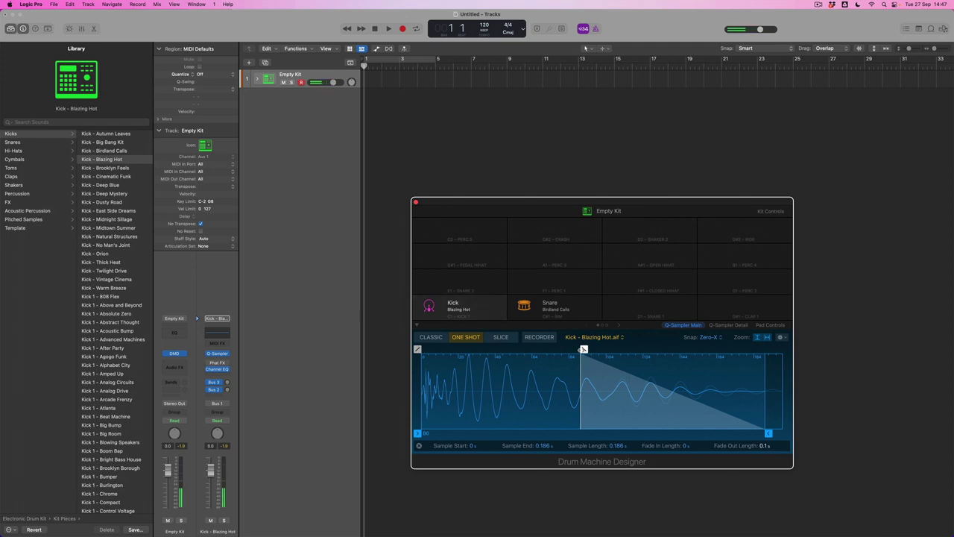
Enable the LP 12dB Lush filter in the kick's Q-Sampler details and try out the coarse pitch and cutoff
click(735, 327)
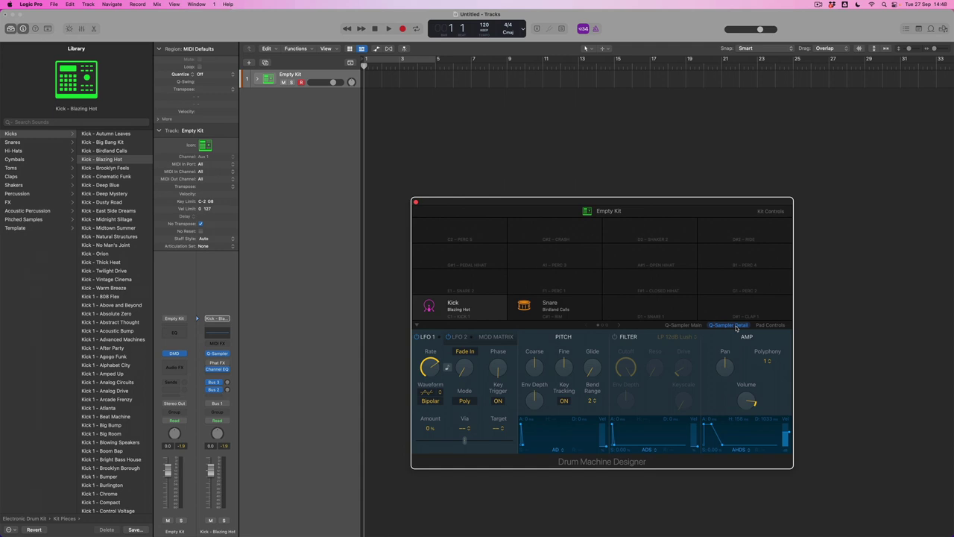
mouse_move(536, 365)
mouse_down()
mouse_move(534, 377)
mouse_move(535, 367)
mouse_up()
mouse_move(539, 404)
click(615, 337)
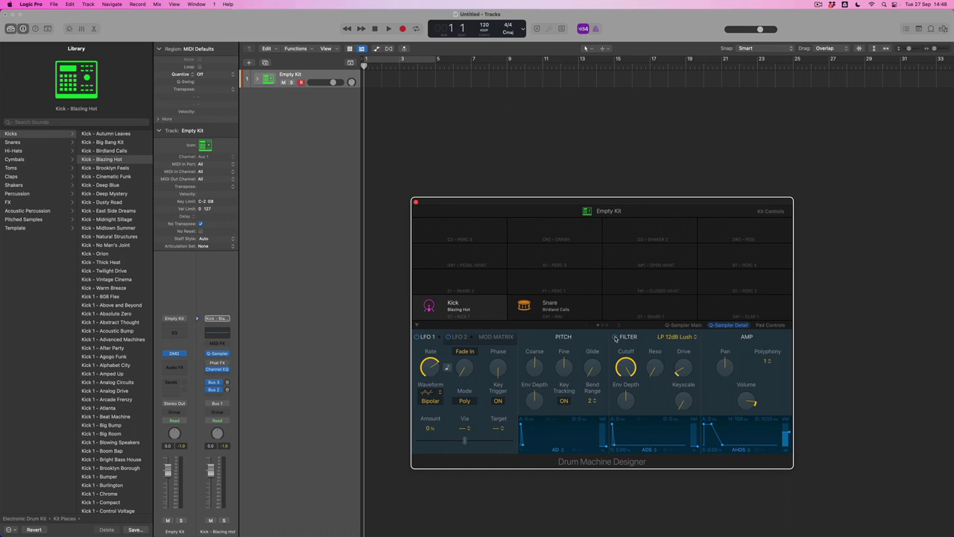
mouse_move(626, 366)
mouse_down()
mouse_move(623, 446)
mouse_move(629, 349)
mouse_up()
Route LFO 1 to Pitch in the kick's modulation matrix with an amount of about 63 cents
click(497, 337)
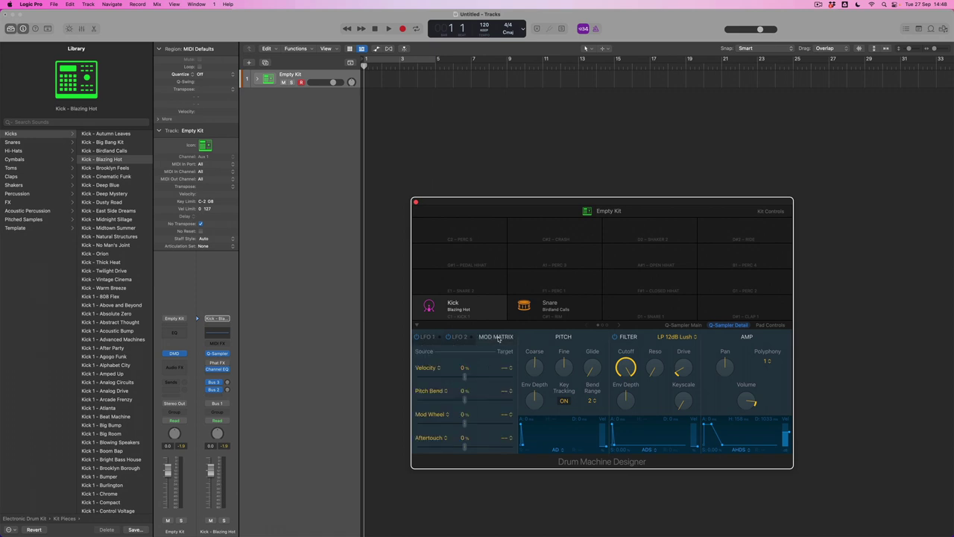
click(426, 367)
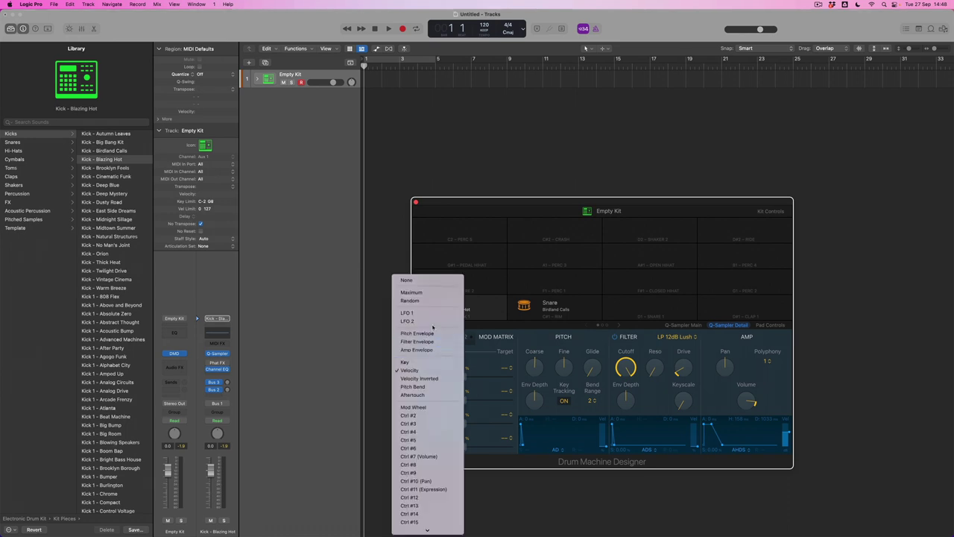
click(410, 313)
drag(465, 377, 478, 377)
click(509, 368)
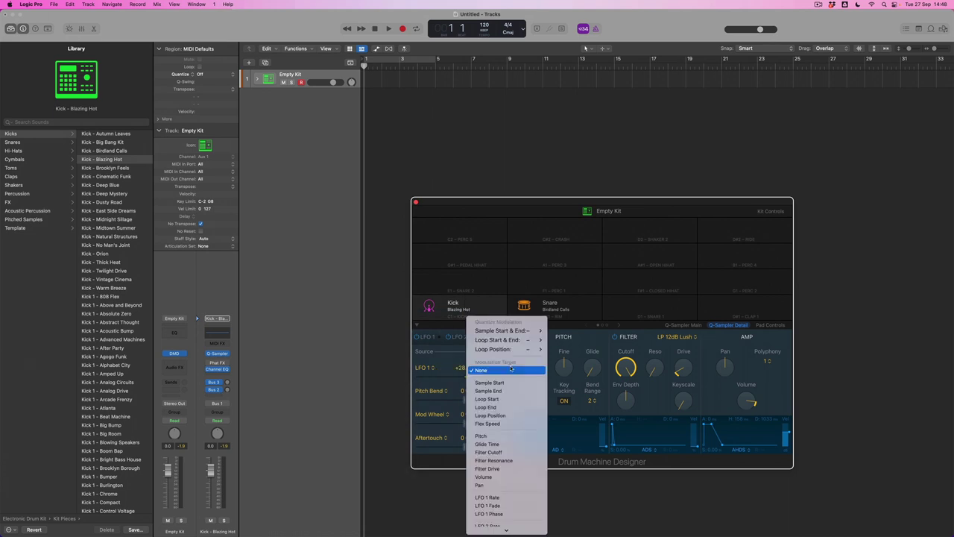
click(510, 436)
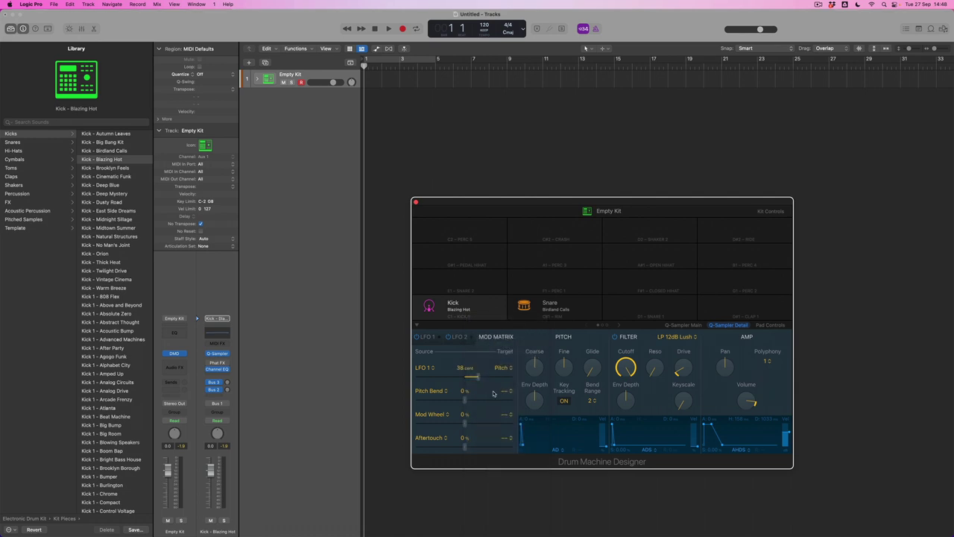
drag(477, 377, 484, 378)
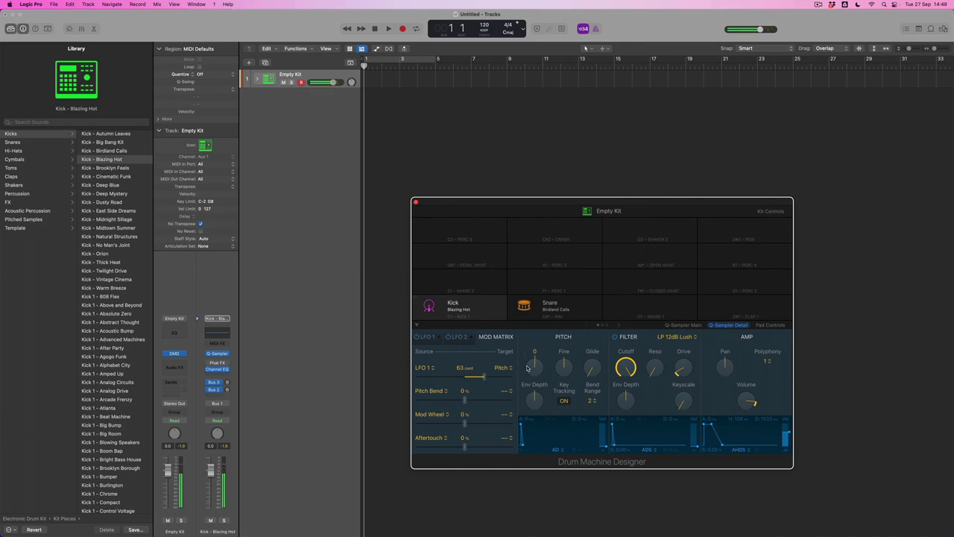
Raise the kick's LFO 1 rate and vary its pitch modulation amount in the modulation matrix
click(430, 337)
drag(435, 368, 429, 343)
click(492, 337)
drag(486, 378, 506, 381)
drag(504, 378, 473, 380)
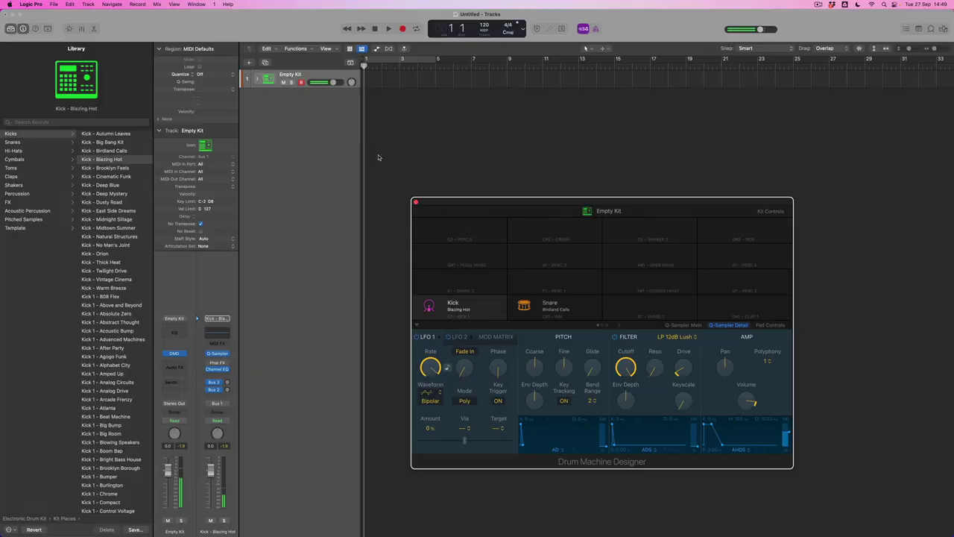
Expand the Empty Kit track stack and load Hi-Hat - Hard Bounce onto the empty D1 pad beside the snare
click(258, 79)
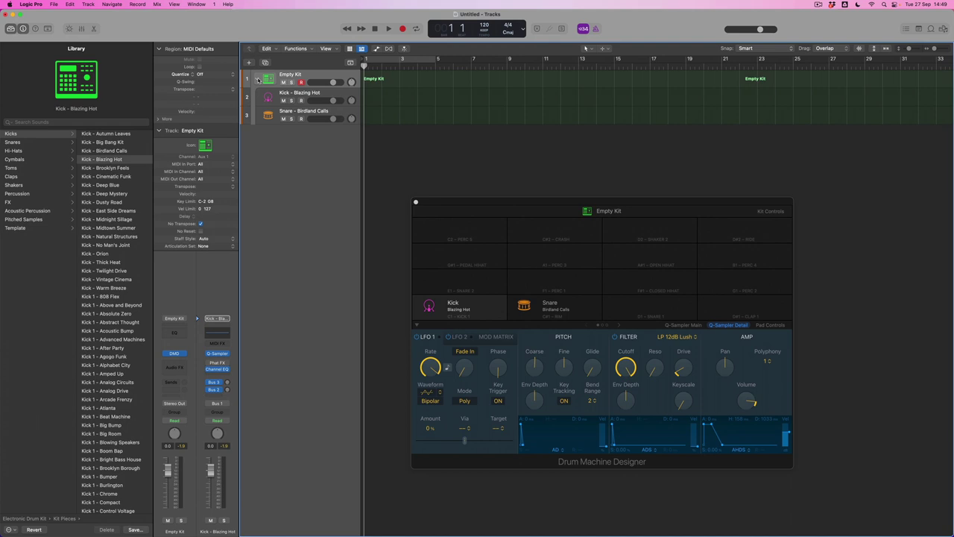
mouse_move(552, 307)
click(649, 308)
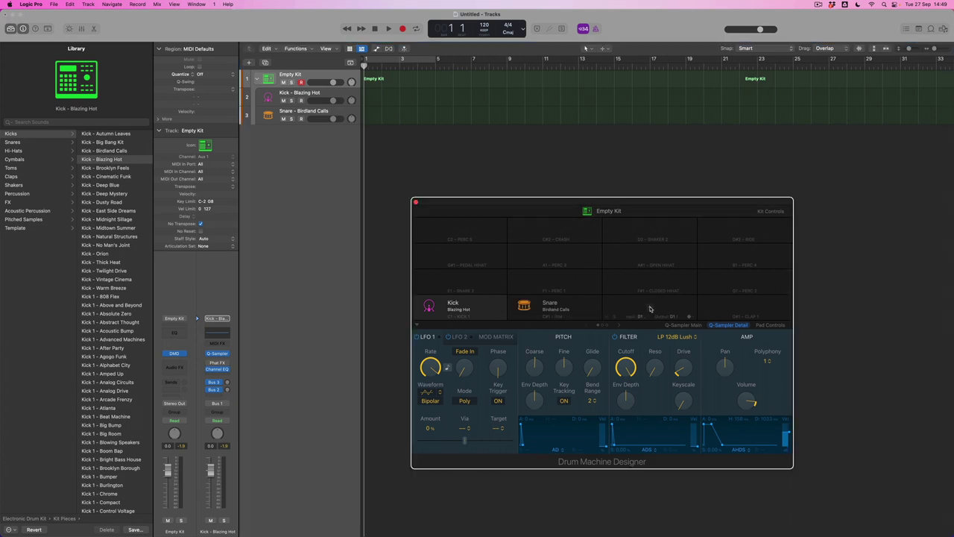
click(650, 309)
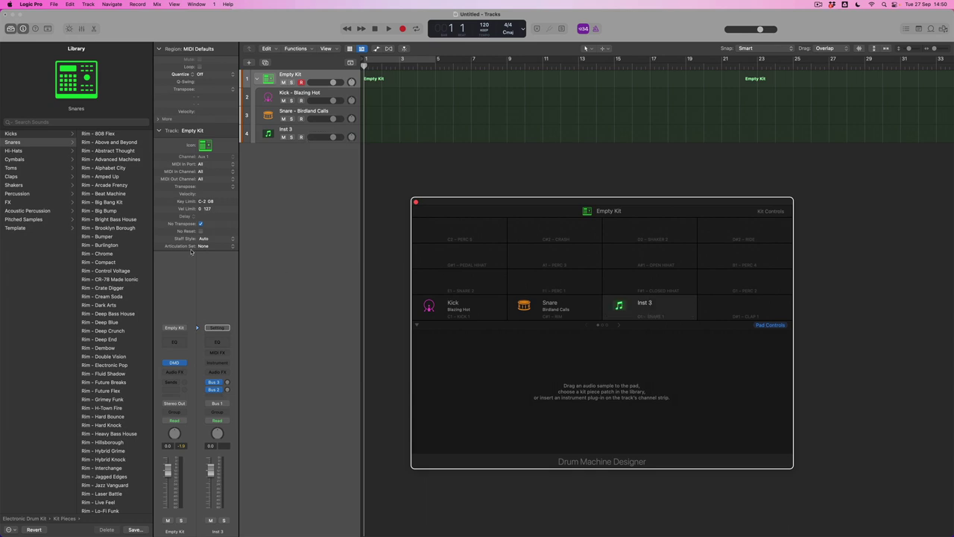
click(19, 152)
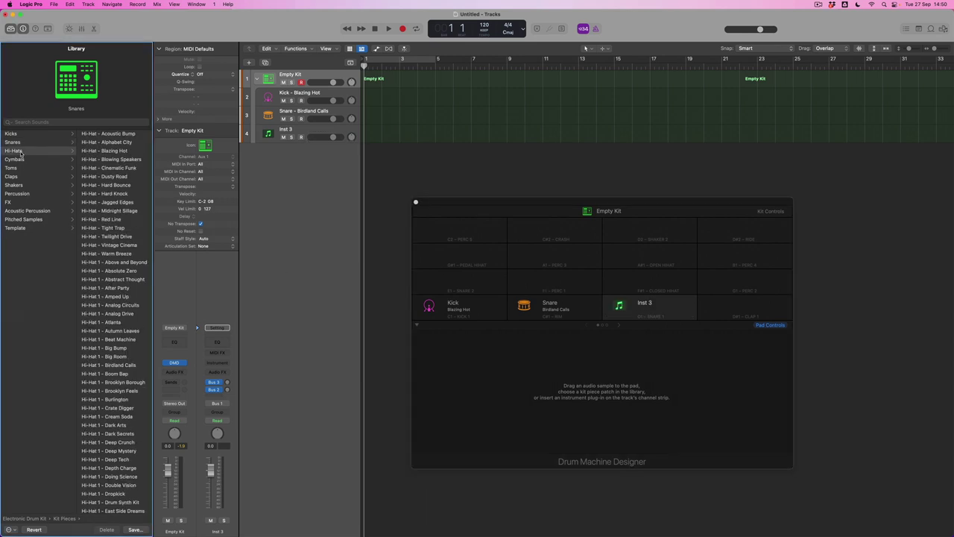
click(108, 177)
click(108, 185)
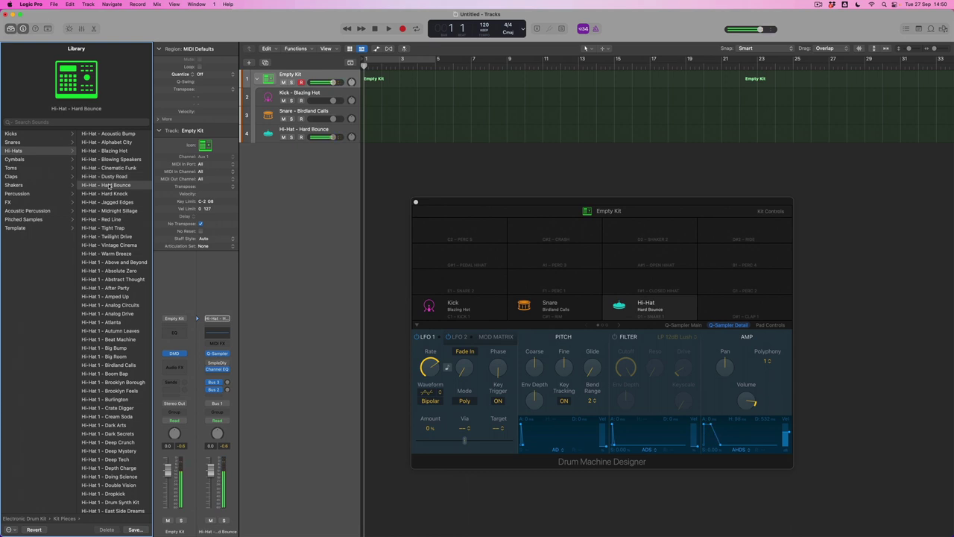
mouse_move(650, 306)
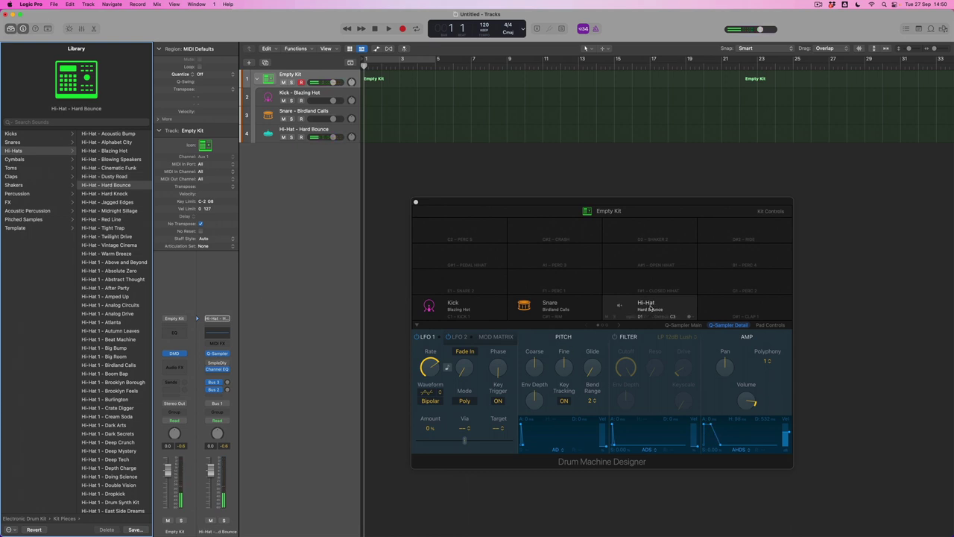
Insert a stereo ChromaVerb after the existing effects on the Snare - Birdland Calls track
click(308, 112)
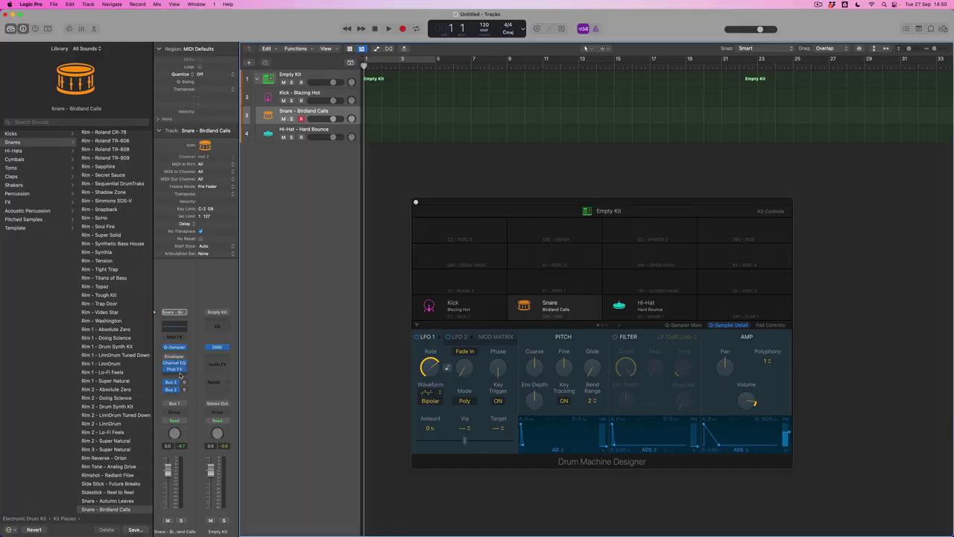
click(179, 377)
mouse_move(190, 423)
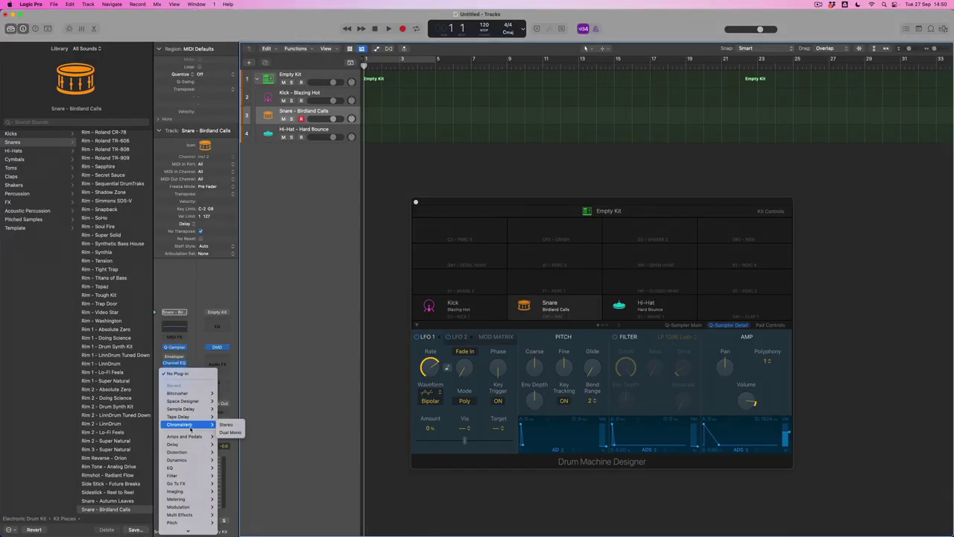
click(224, 425)
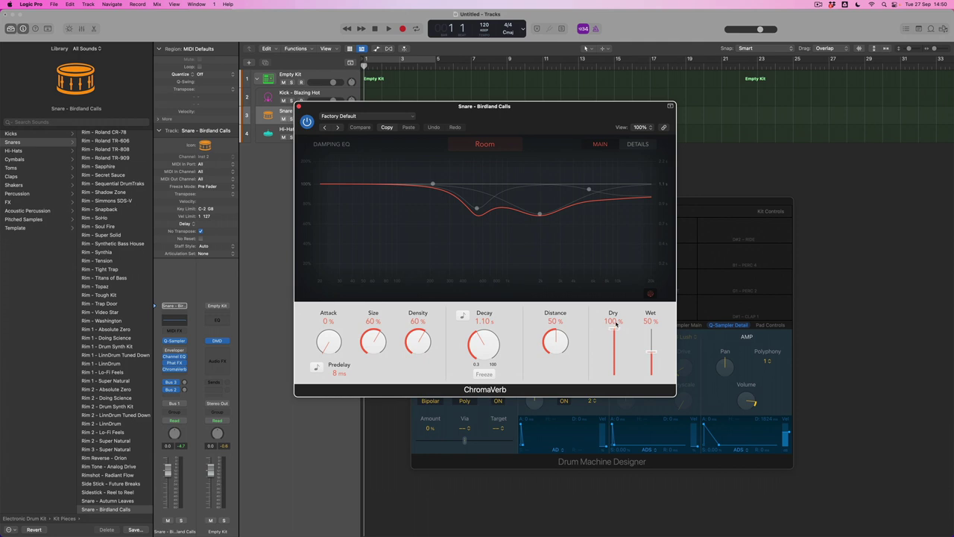
Set the snare's ChromaVerb to 36% wet with a 1.50 s decay and reselect the main Empty Kit track
drag(653, 355, 653, 362)
drag(488, 342, 488, 333)
drag(361, 118, 451, 221)
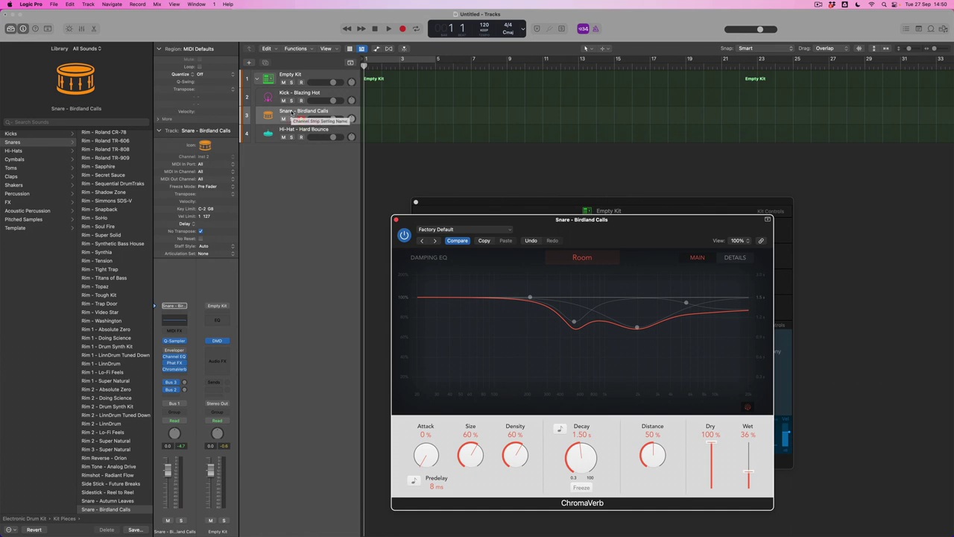
click(303, 76)
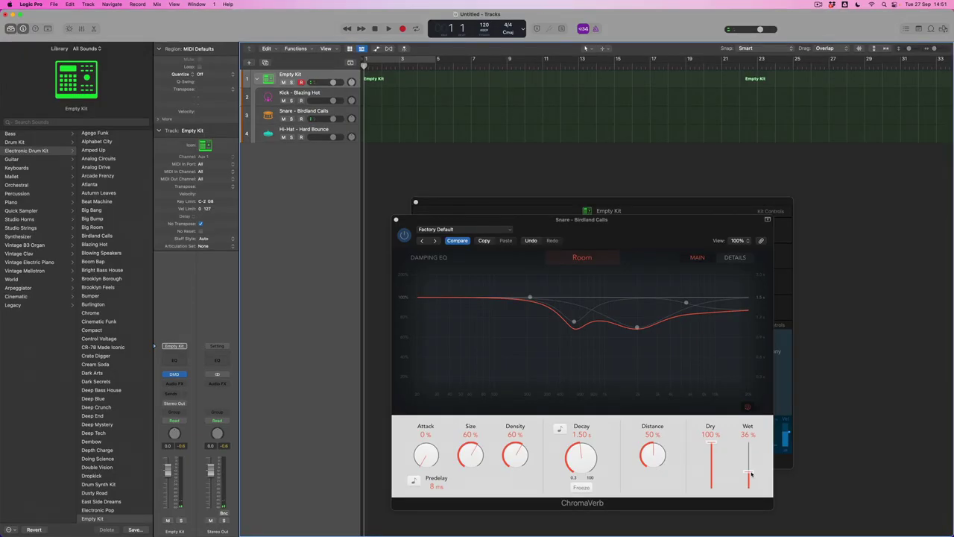
Lower the wet level of the ChromaVerb on the Snare - Birdland Calls track
drag(751, 473, 750, 483)
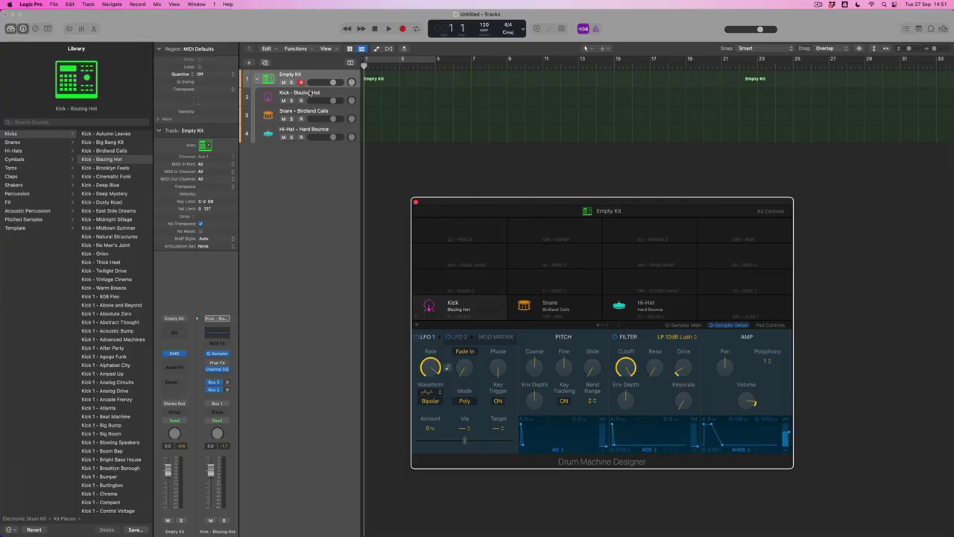
Replace the Quick Sampler on the Kick - Blazing Hot track with a stereo Drum Synth
click(310, 93)
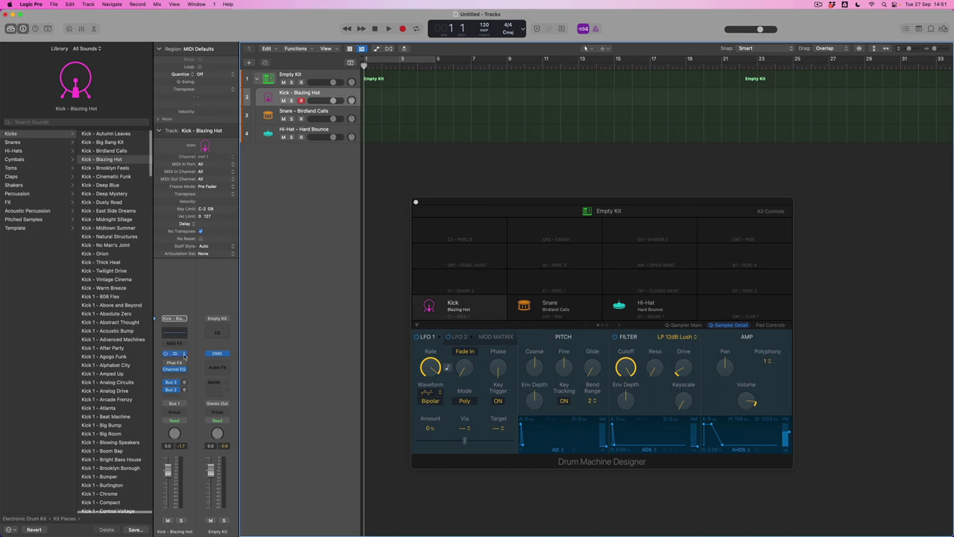
click(184, 354)
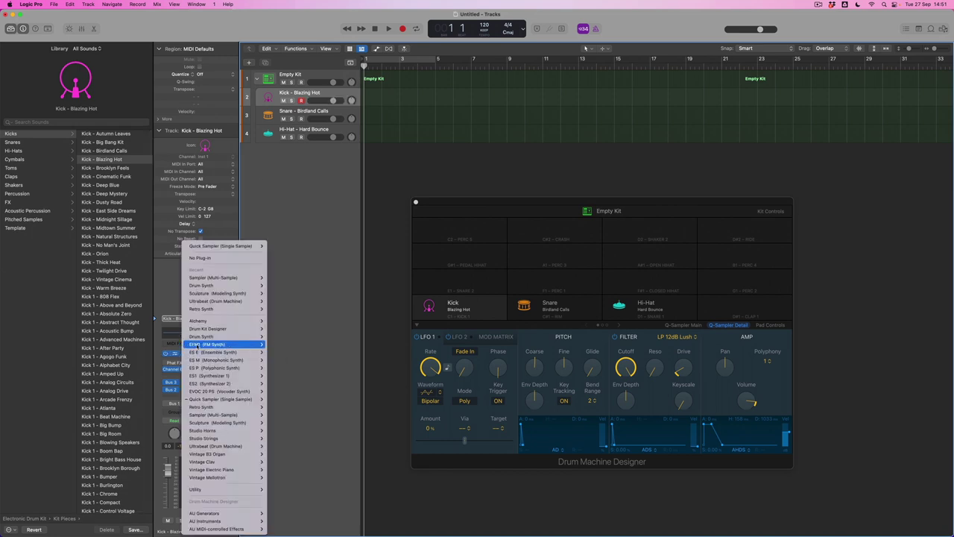
mouse_move(190, 338)
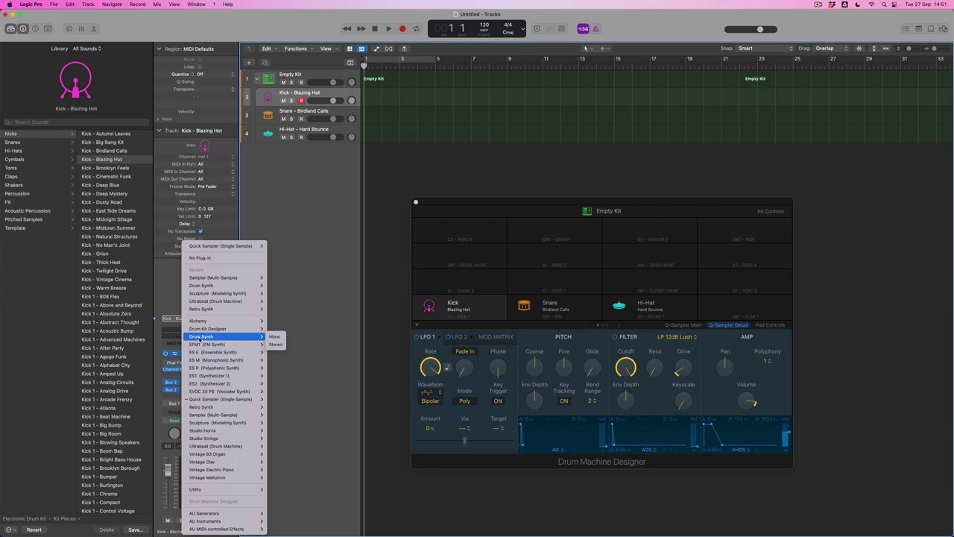
click(275, 344)
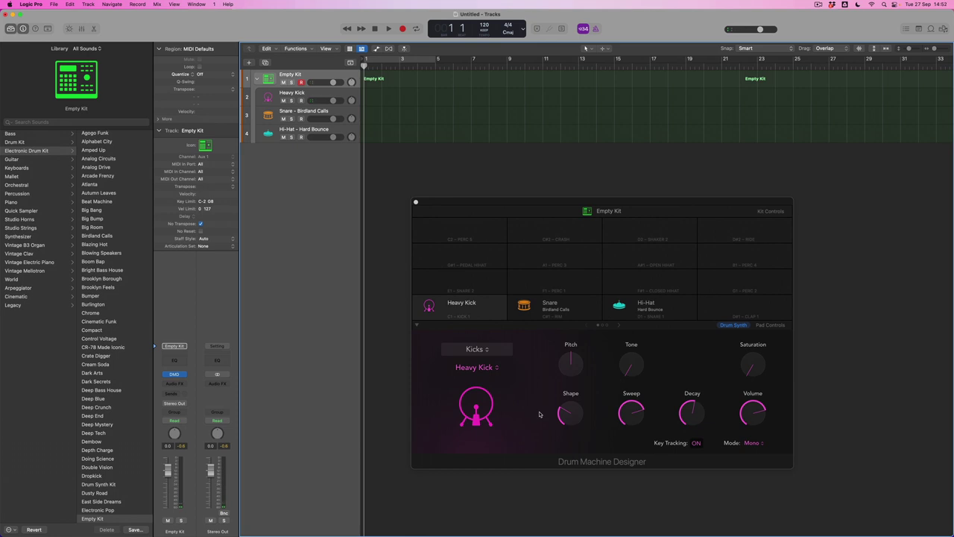
Shape the Heavy Kick sound in Drum Synth with a shorter decay, more tone and a lower shape amount
drag(690, 411, 688, 442)
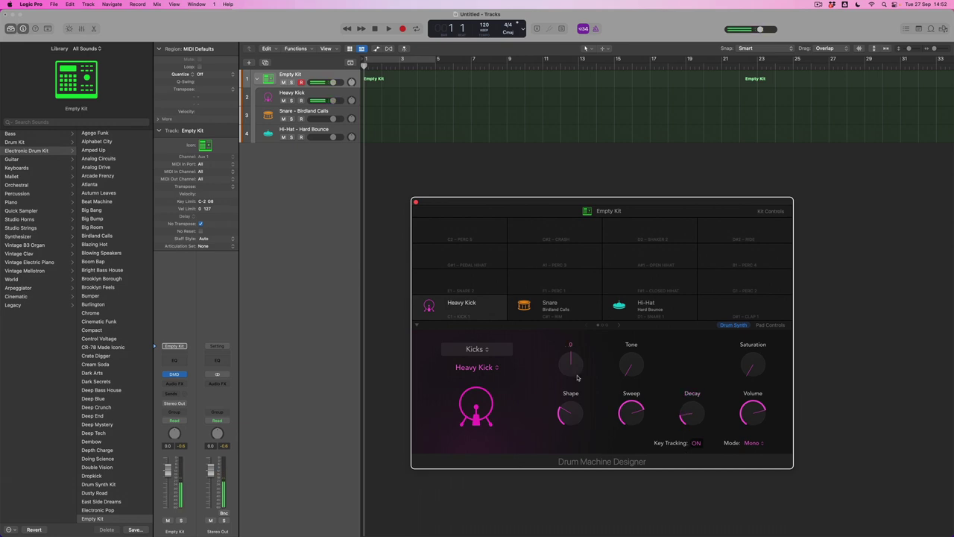
mouse_move(570, 368)
mouse_down()
mouse_move(569, 382)
mouse_move(571, 364)
mouse_up()
drag(629, 361, 630, 339)
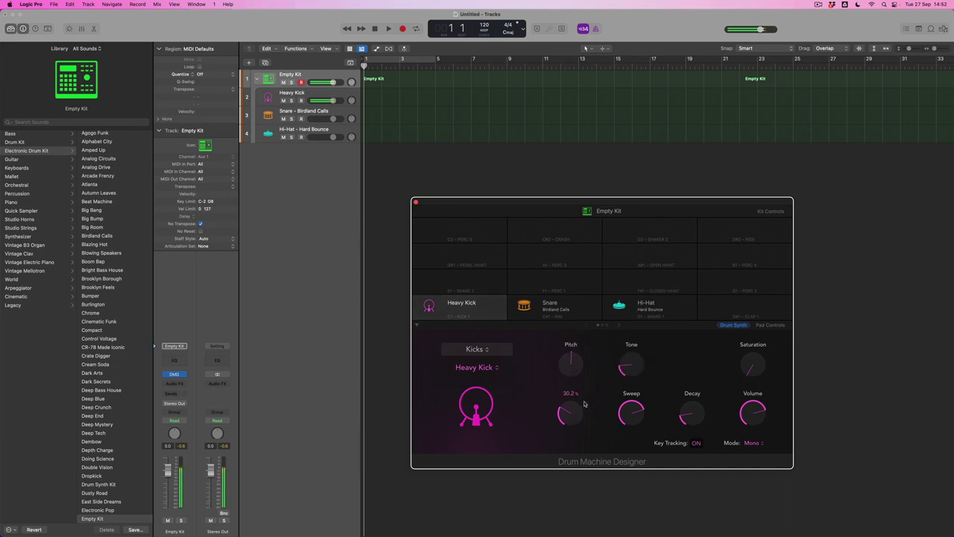
mouse_move(572, 410)
mouse_down()
mouse_move(570, 351)
mouse_move(573, 422)
mouse_up()
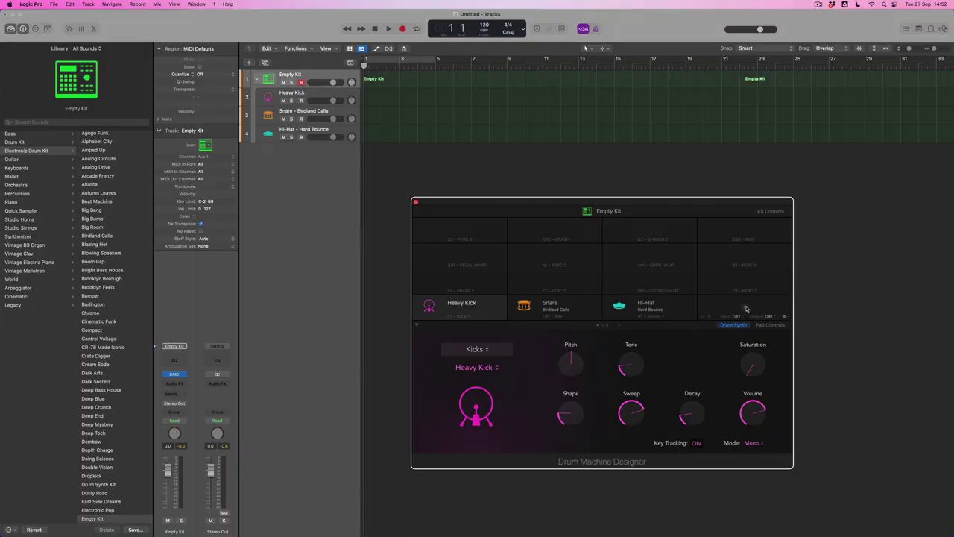
Add an instrument to the empty D#1 pad beside the hi-hat and load a stereo Drum Synth on its track
click(749, 306)
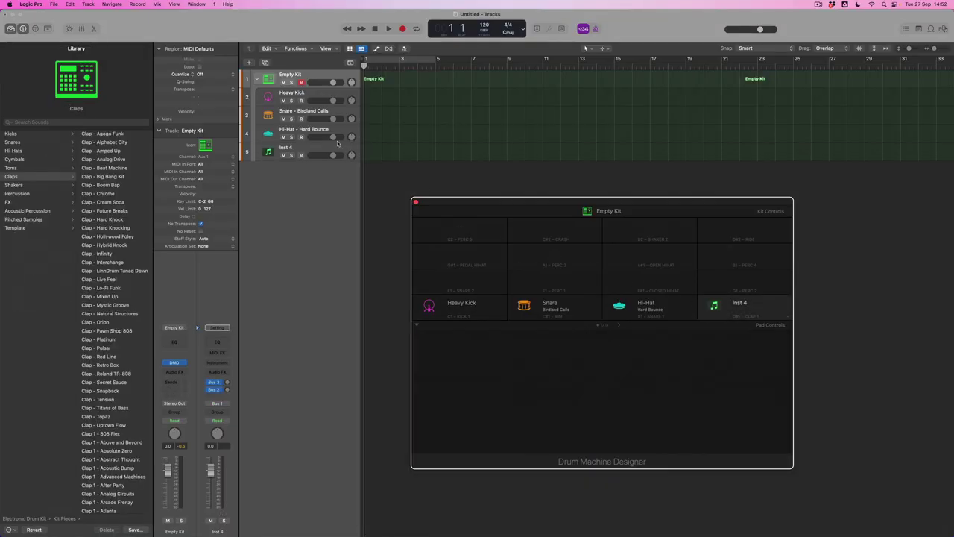
click(304, 149)
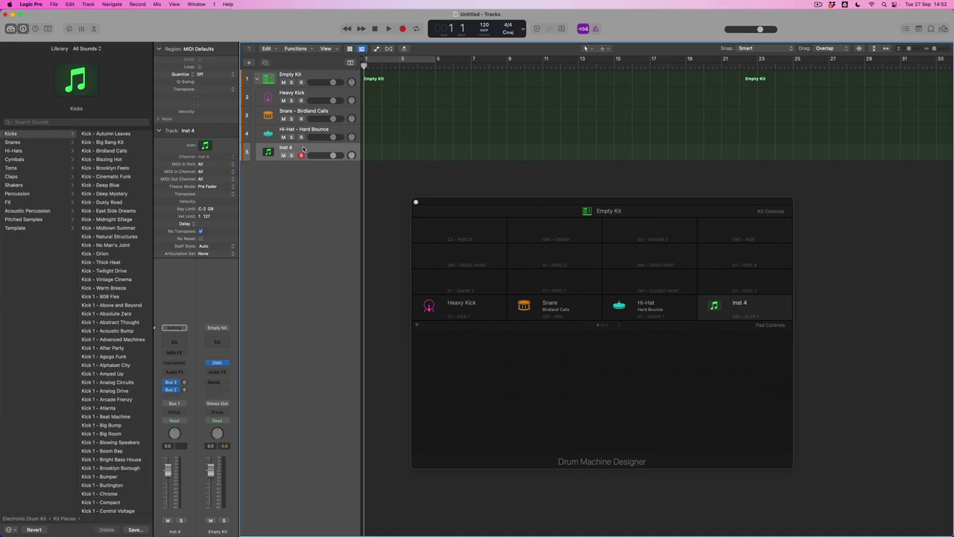
click(176, 363)
mouse_move(184, 387)
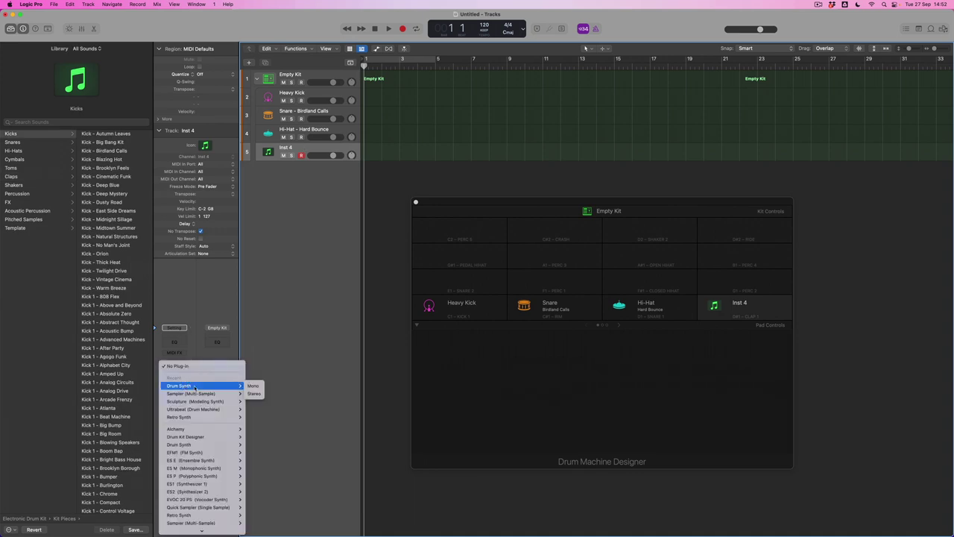
click(255, 394)
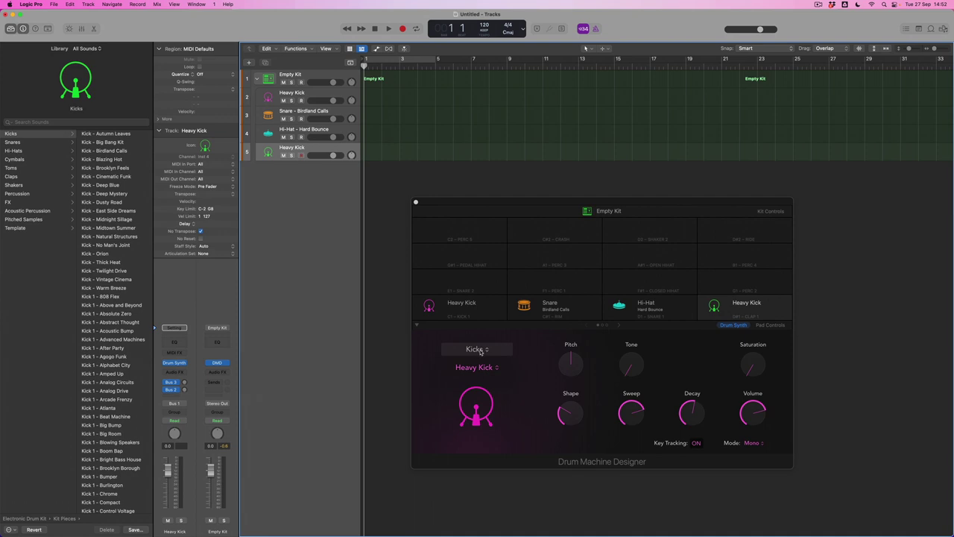
Switch the new pad's Drum Synth to the Percussion sound Membrane, raise its pitch to 4 and slightly lower the dissonance
click(484, 349)
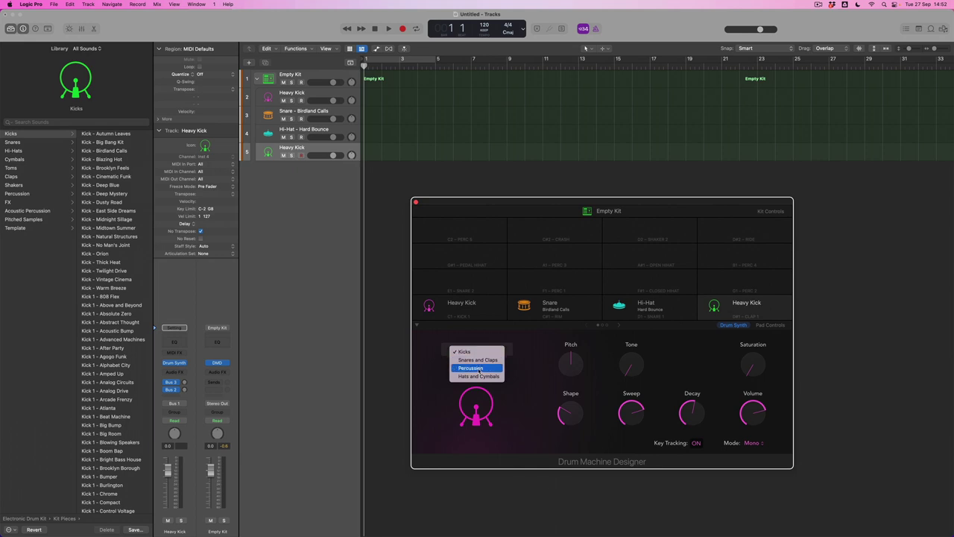
click(479, 369)
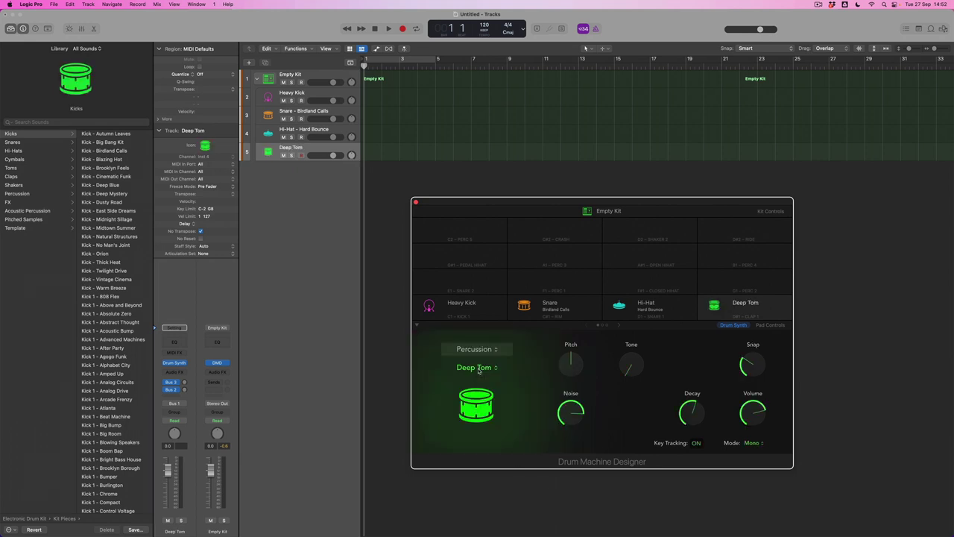
click(479, 368)
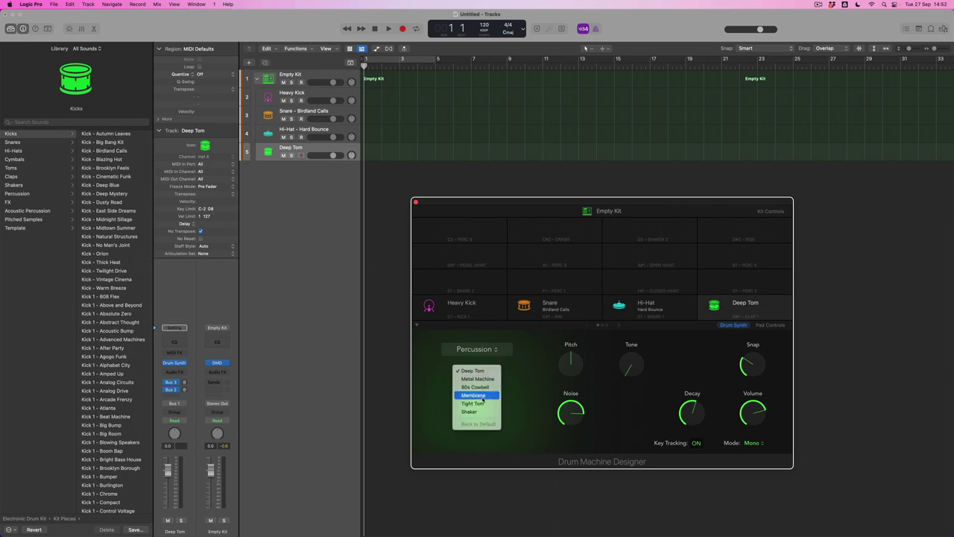
click(484, 396)
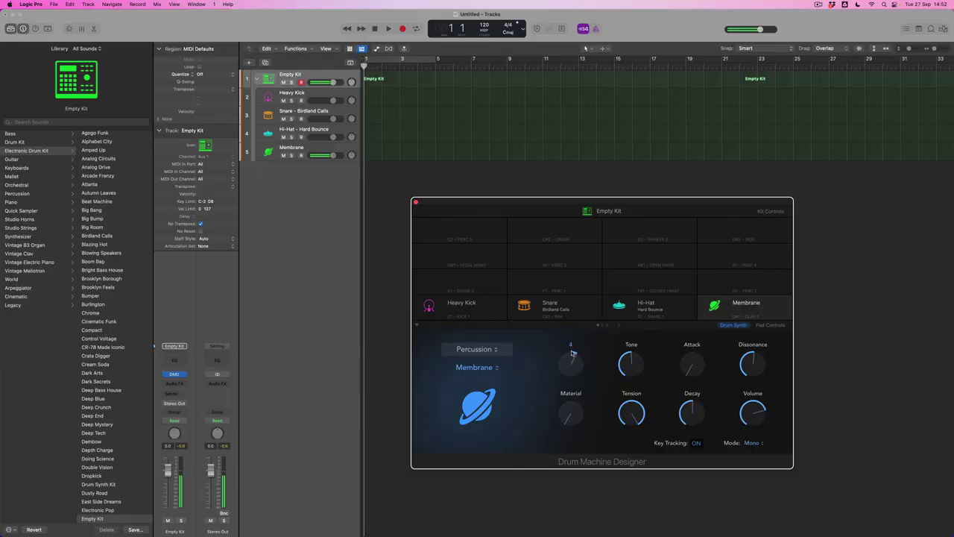
mouse_move(690, 365)
mouse_down()
mouse_move(691, 320)
mouse_move(692, 373)
mouse_up()
mouse_move(757, 373)
mouse_down()
mouse_move(752, 401)
mouse_move(750, 326)
mouse_move(760, 389)
mouse_up()
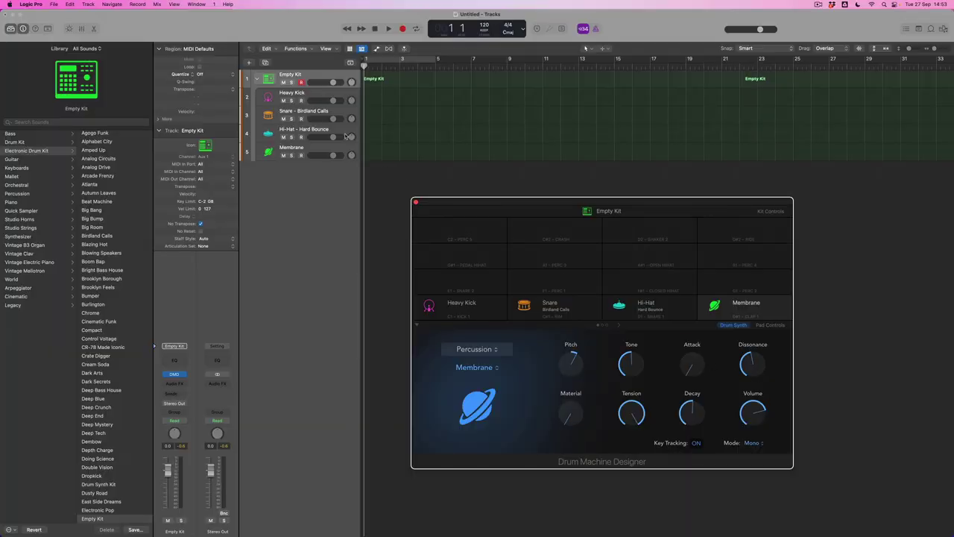
Insert a ChromaVerb on the Membrane track and choose the Dark Room type
click(305, 149)
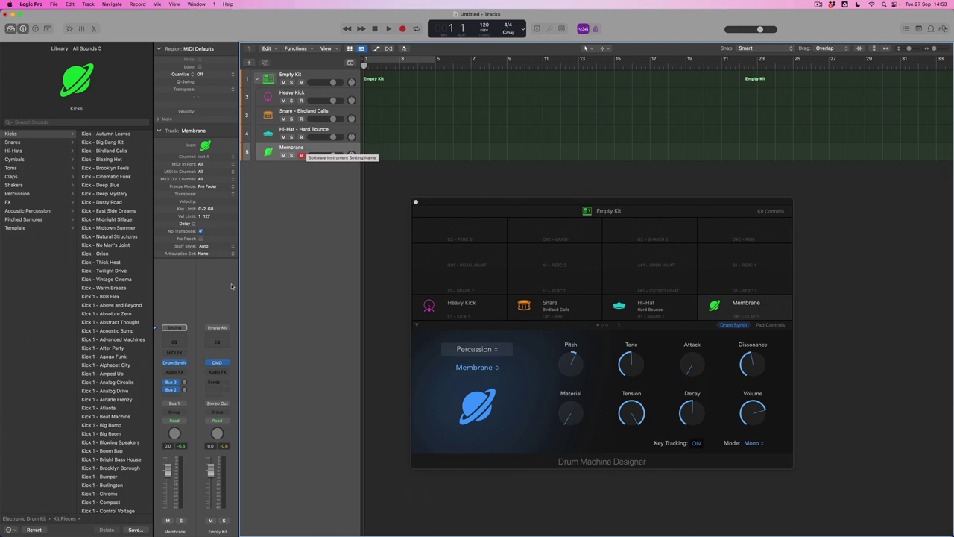
click(175, 371)
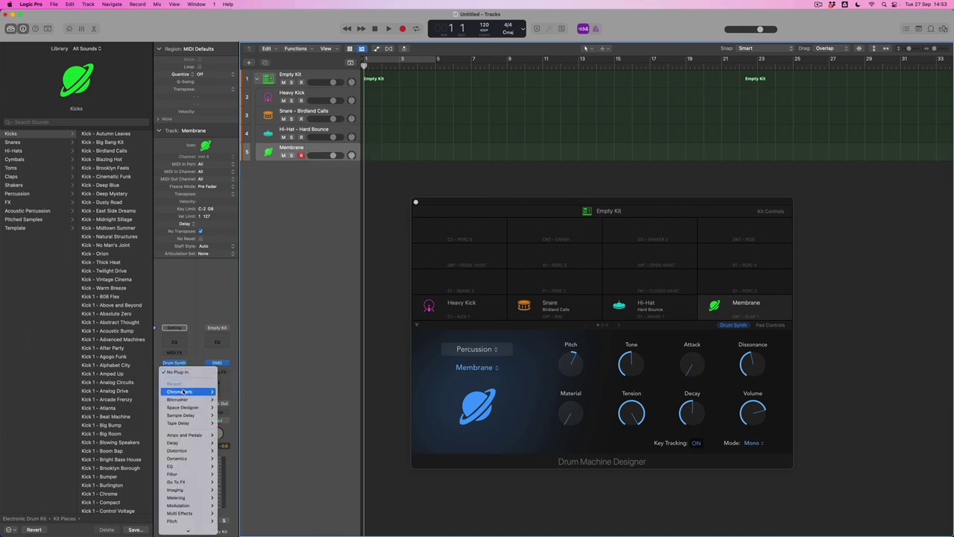
mouse_move(183, 392)
click(231, 392)
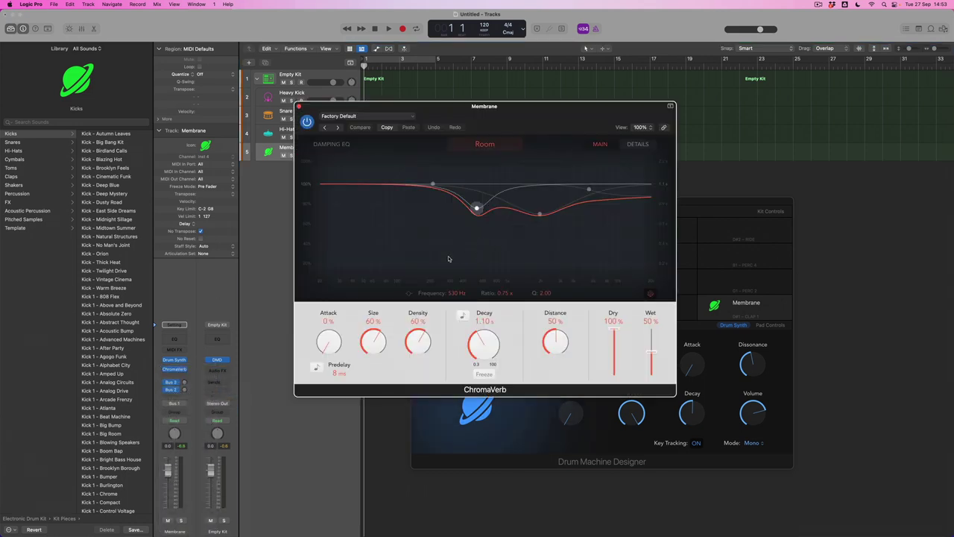
click(484, 145)
click(447, 214)
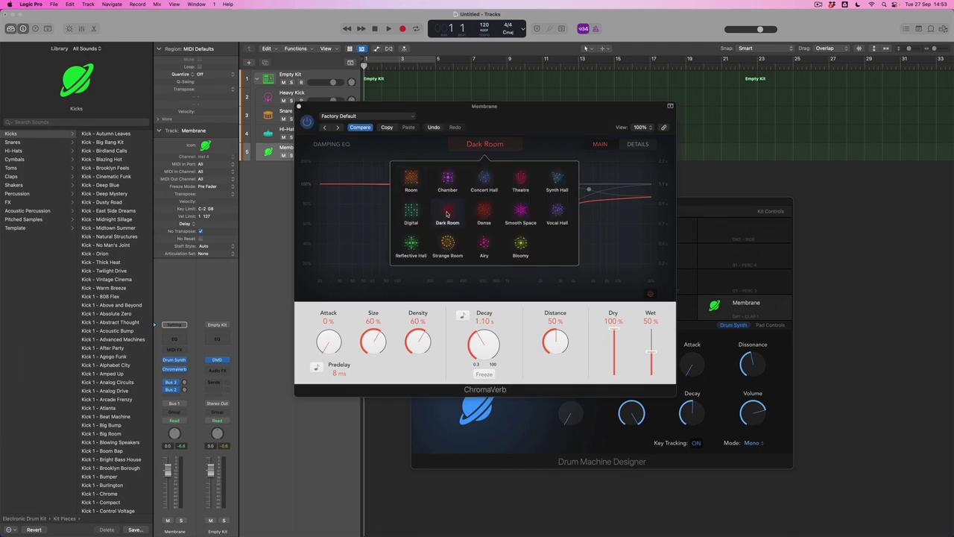
click(539, 393)
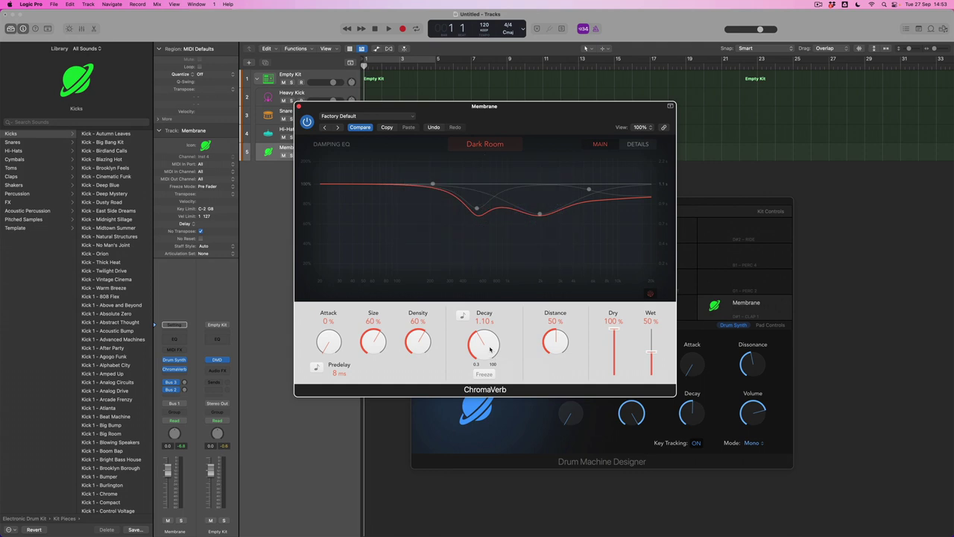
Set the Membrane's ChromaVerb to a 2.00 s decay and 30% wet
drag(489, 349, 490, 324)
drag(652, 354, 651, 364)
drag(486, 342, 485, 349)
Insert a Bitcrusher with 2x downsampling after the reverb on the Membrane track, and bypass its ChromaVerb
click(179, 371)
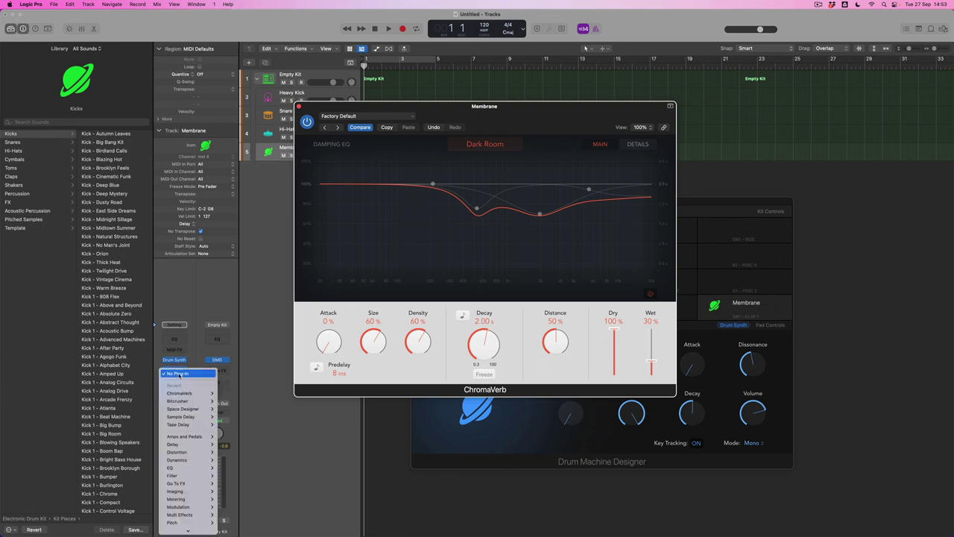
mouse_move(183, 452)
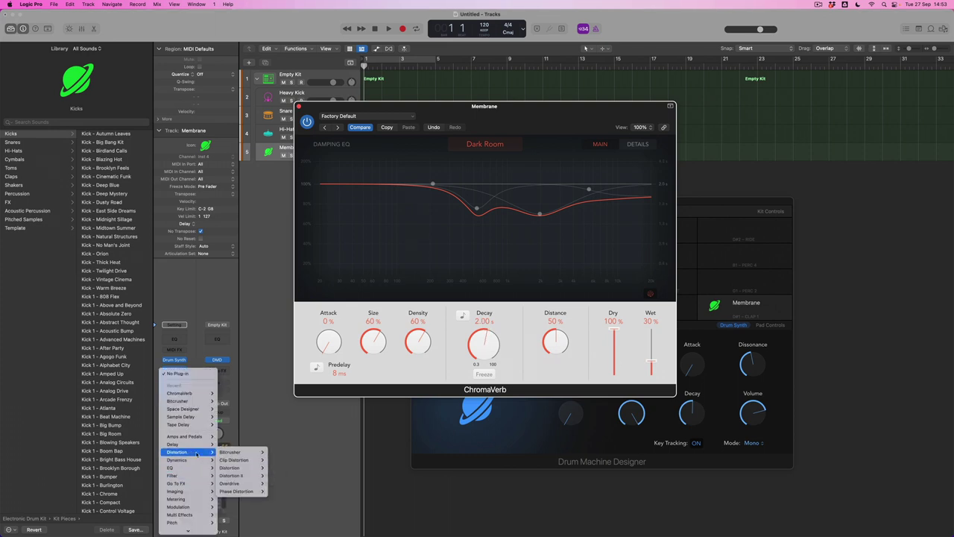
click(276, 452)
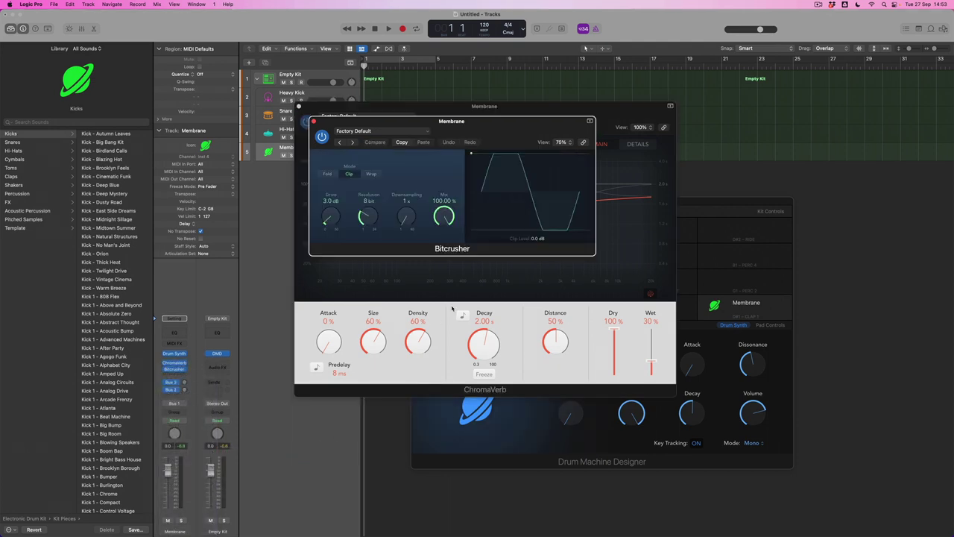
drag(407, 218, 407, 216)
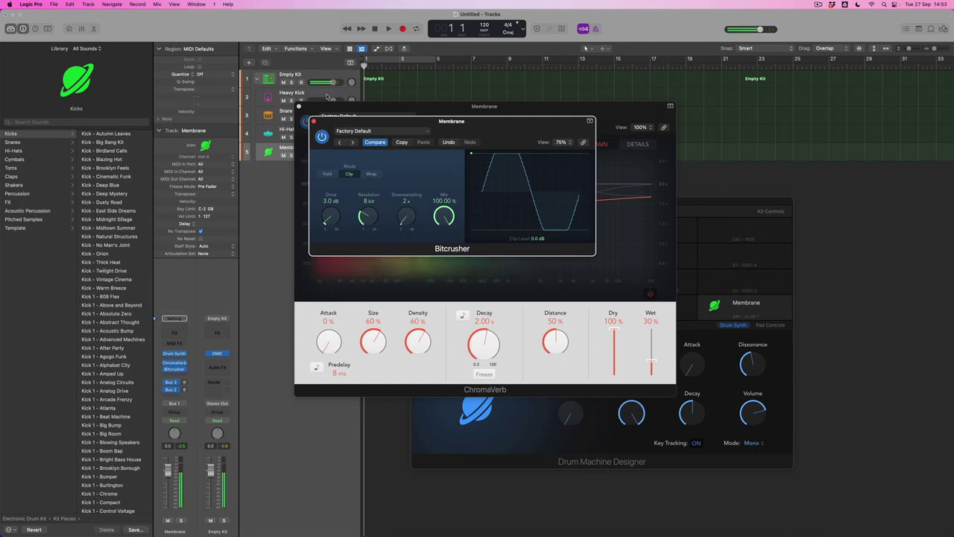
click(312, 121)
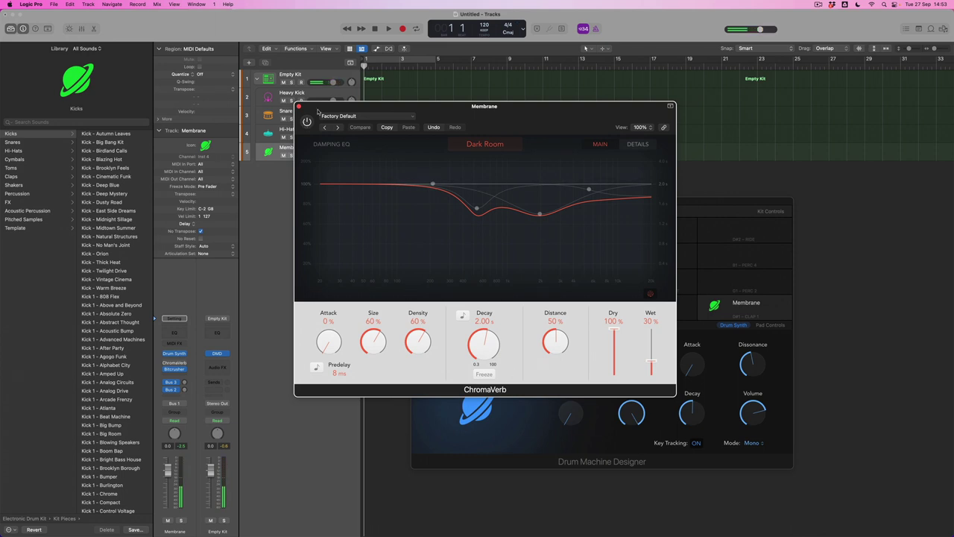
Select the main Empty Kit track, resample the Membrane pad to a new pad, and audition the resampled pad
click(302, 77)
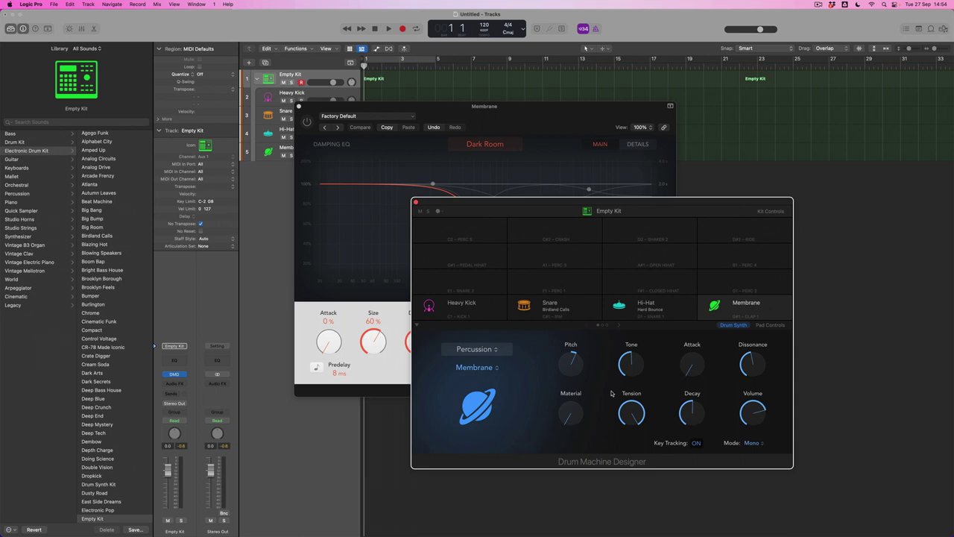
right_click(769, 305)
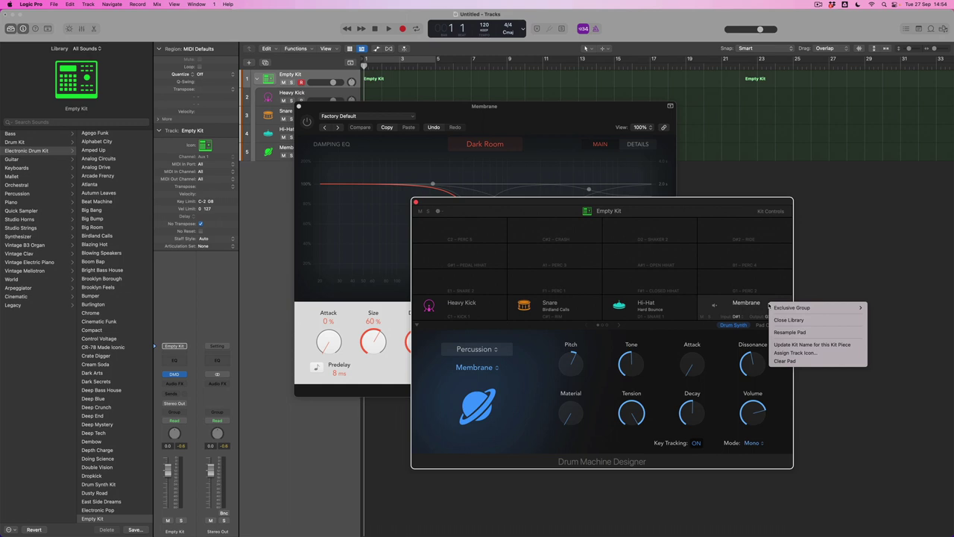
click(805, 334)
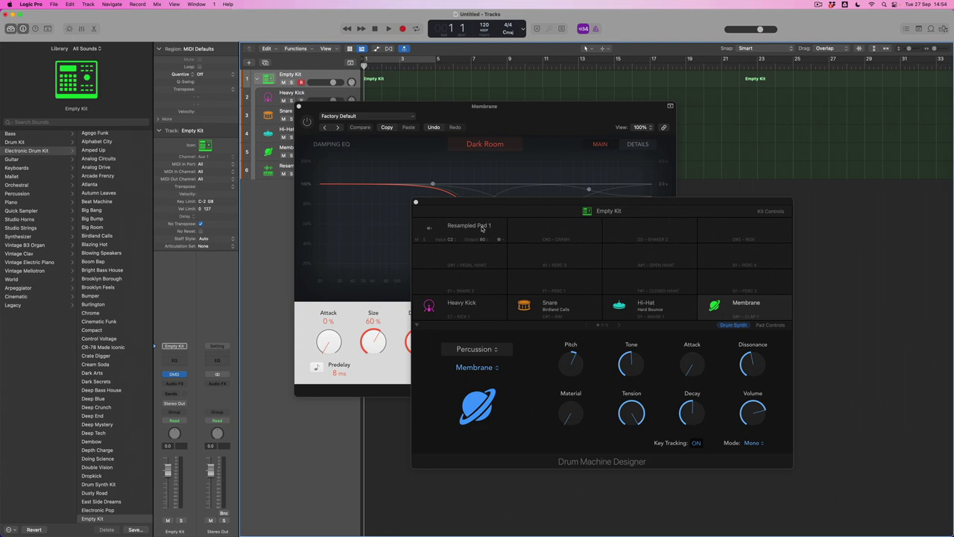
click(430, 229)
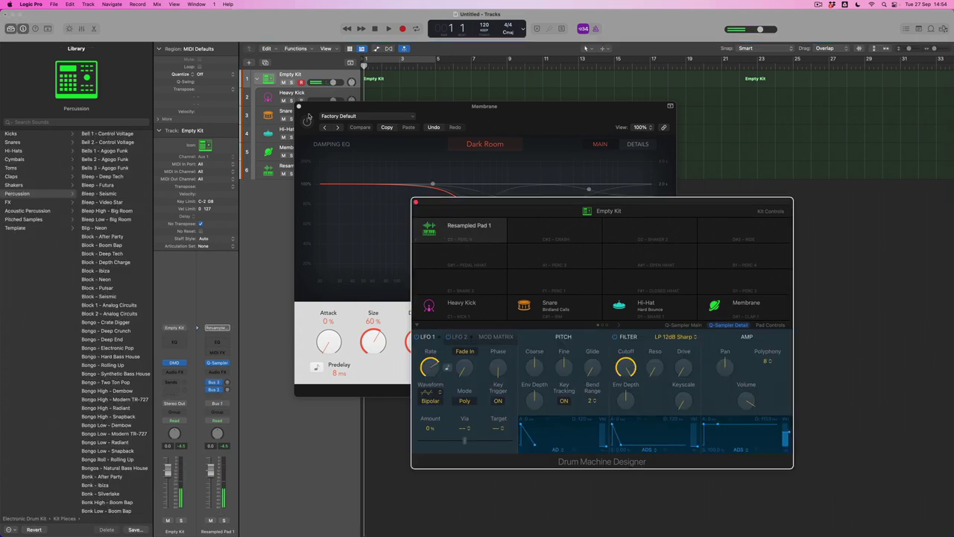
Close the Membrane's ChromaVerb and Bitcrusher windows and select the Membrane track
click(299, 106)
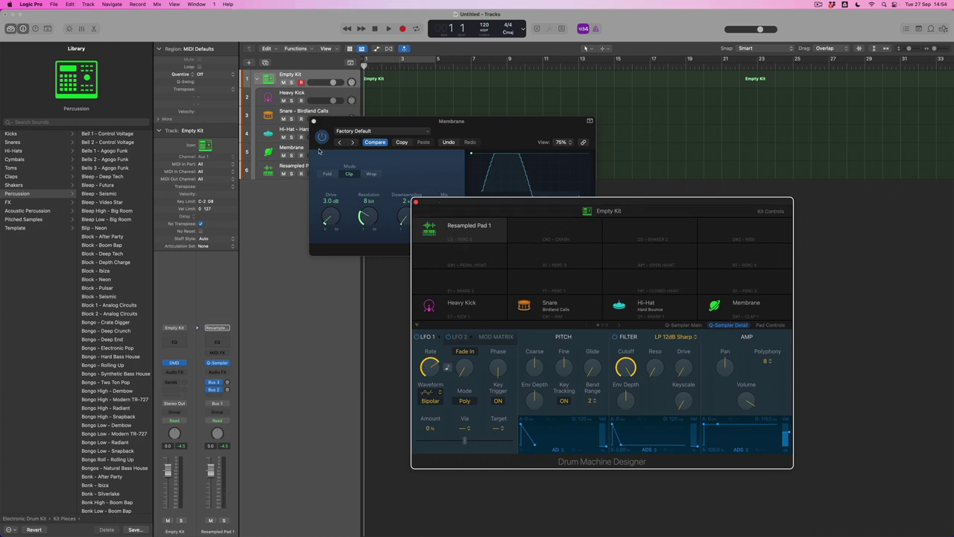
click(313, 122)
click(313, 122)
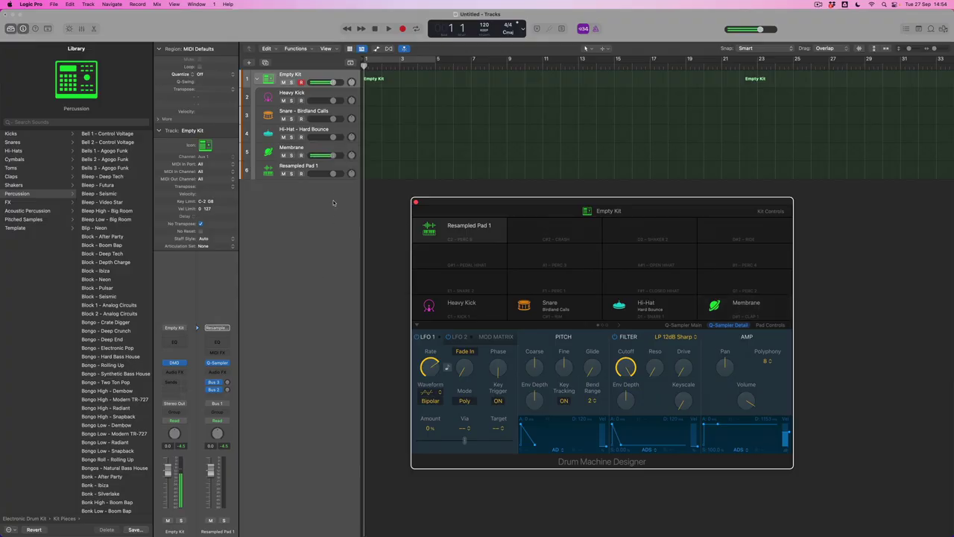
click(292, 150)
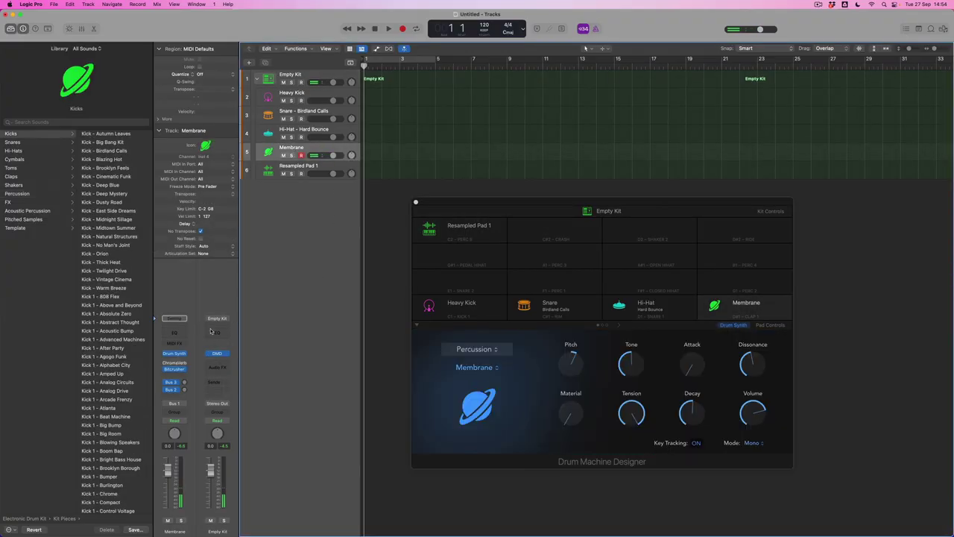